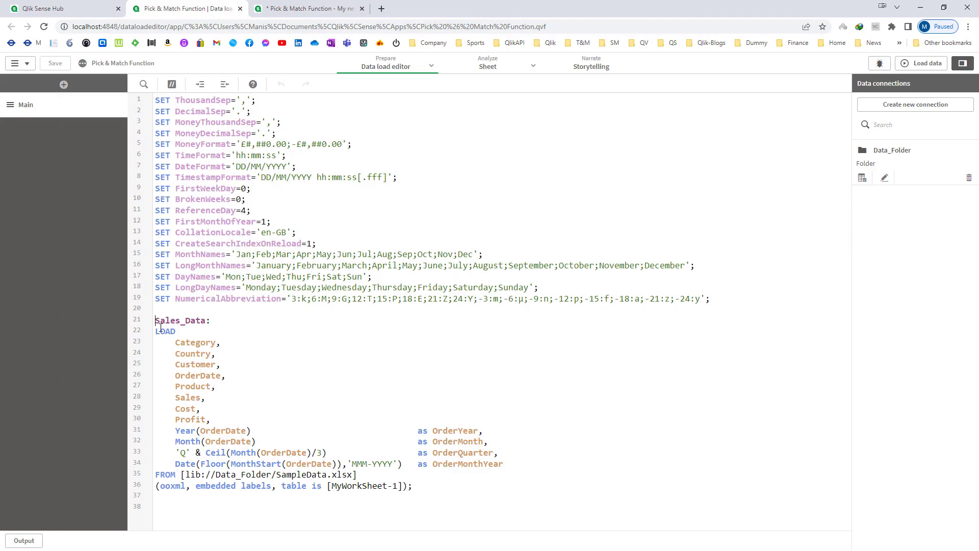
Step: Review the Sales_Data load statement in the script, highlighting its four calculated date fields
left_click_drag(156, 321, 424, 493)
left_click(423, 493)
left_click_drag(156, 430, 506, 467)
left_click(489, 486)
left_click_drag(525, 462, 108, 433)
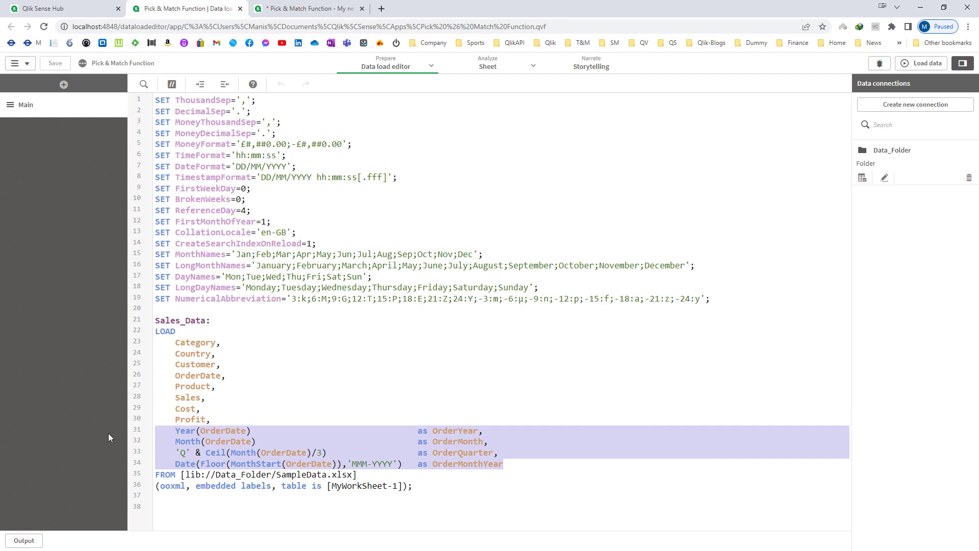
Step: Reload the app's data from the script and switch to the sheet with the sales table
double_click(185, 377)
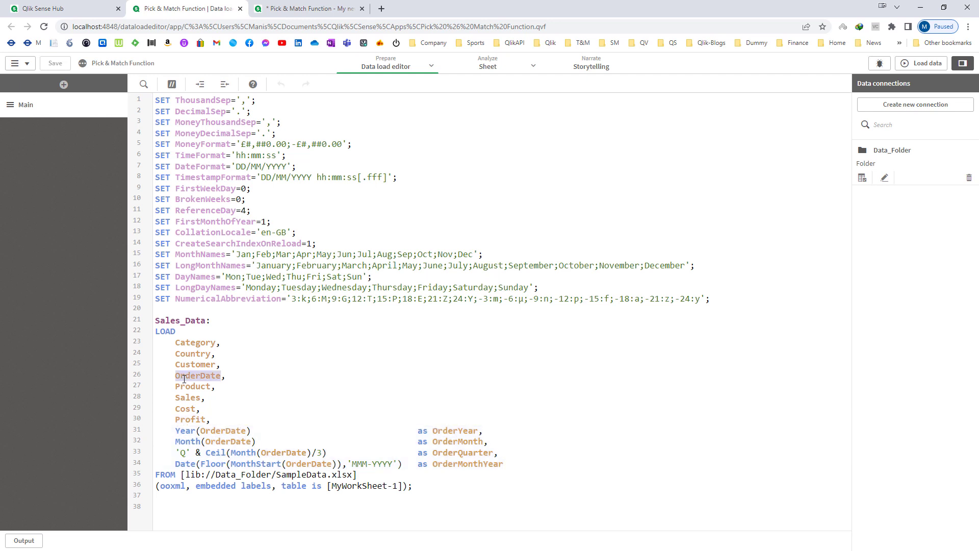
left_click(912, 65)
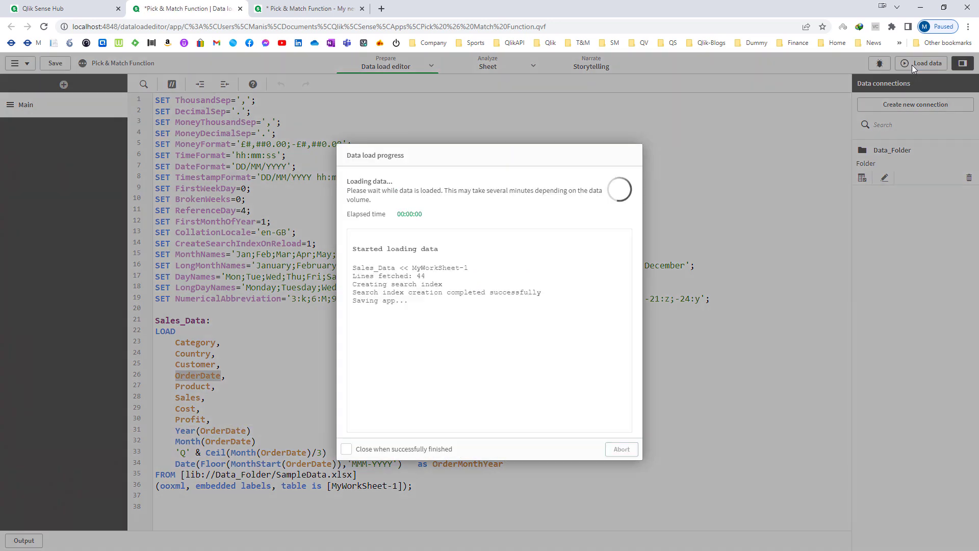
left_click(315, 8)
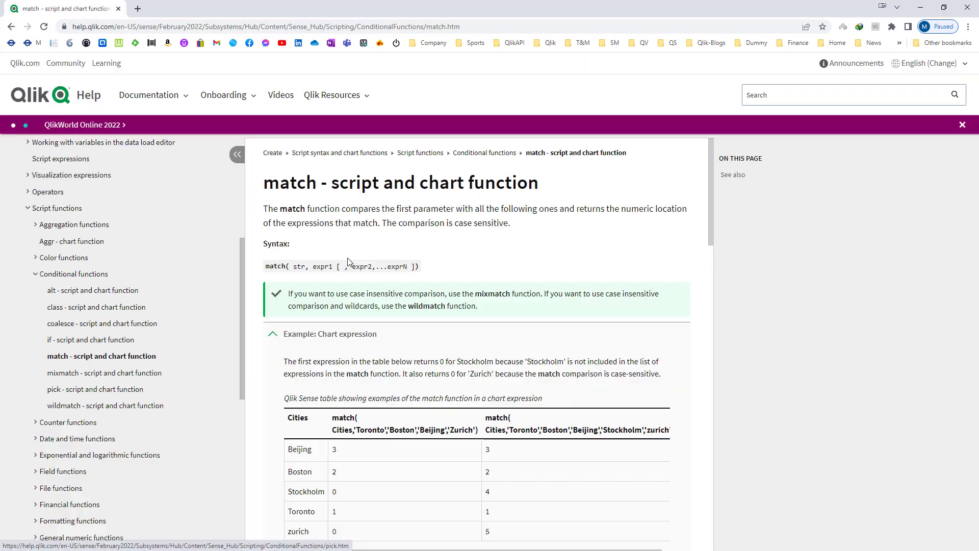
left_click_drag(266, 266, 421, 266)
left_click(435, 272)
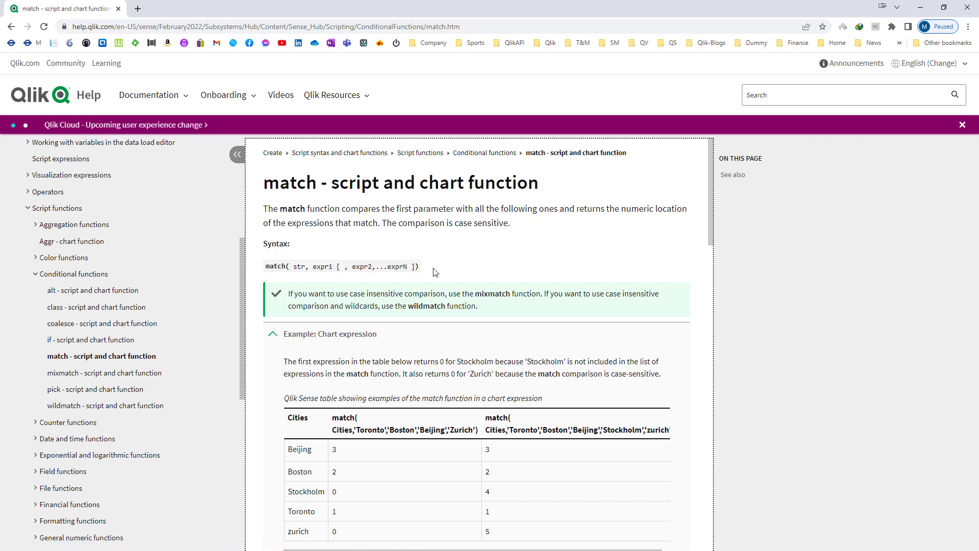
double_click(299, 266)
left_click_drag(288, 293, 453, 293)
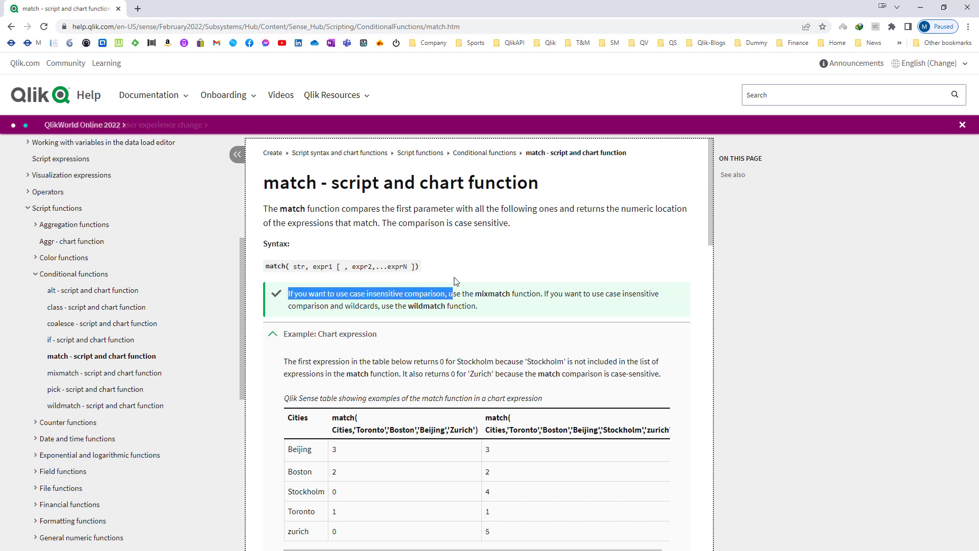
double_click(299, 267)
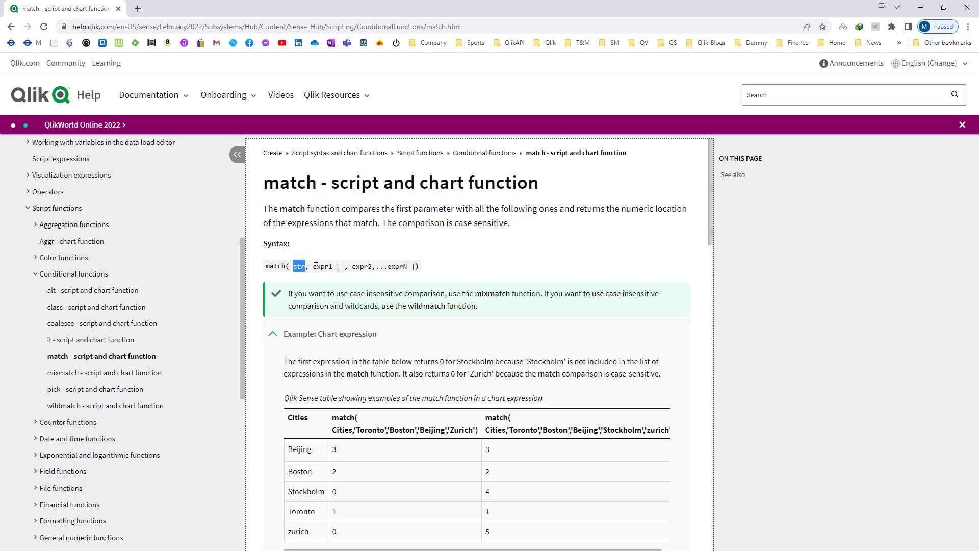
left_click_drag(313, 266, 416, 275)
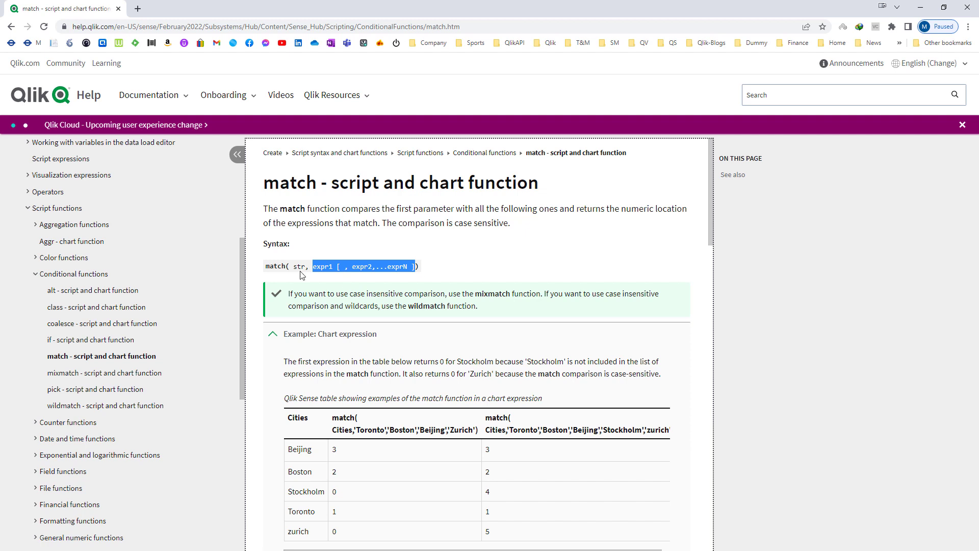
left_click(309, 286)
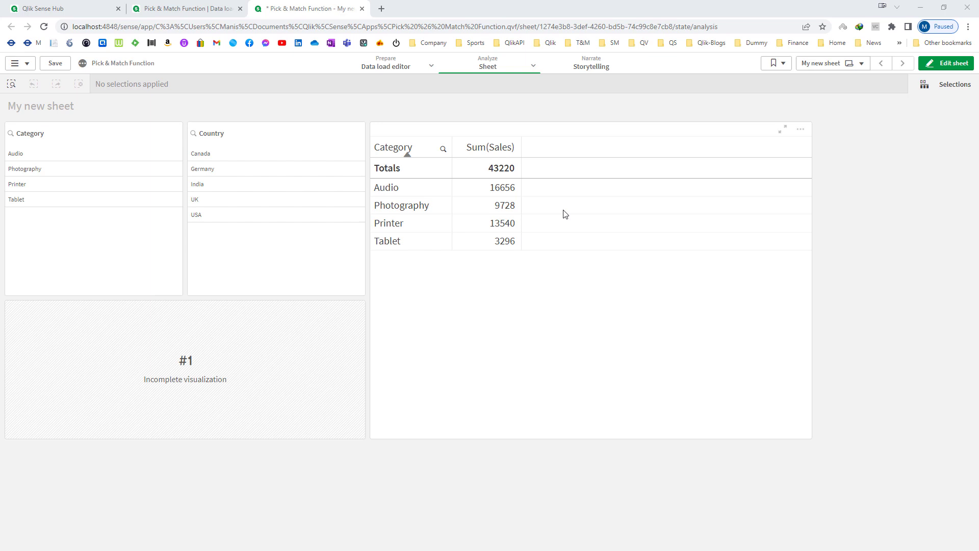
Step: Add a new measure column to the table with the expression Match(Category,'Printer')
left_click(946, 63)
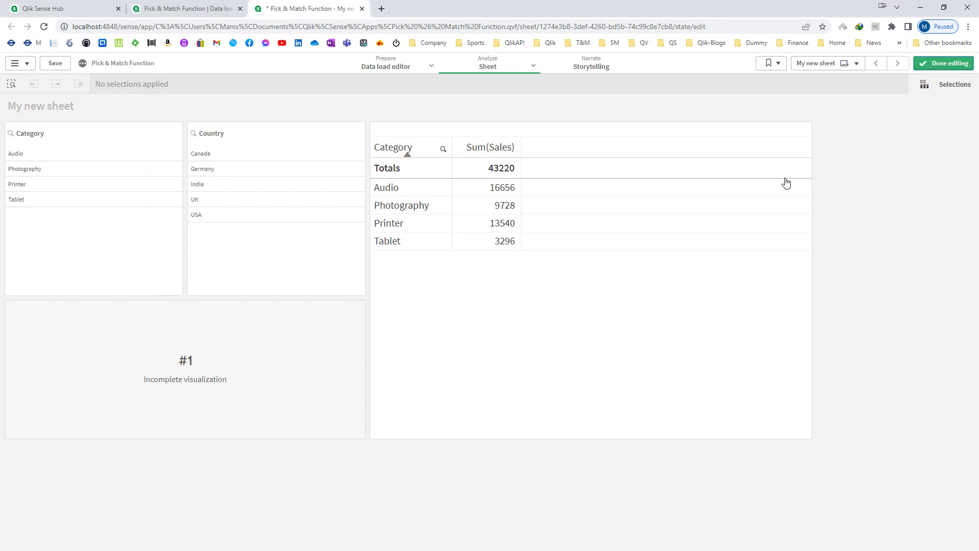
left_click(897, 198)
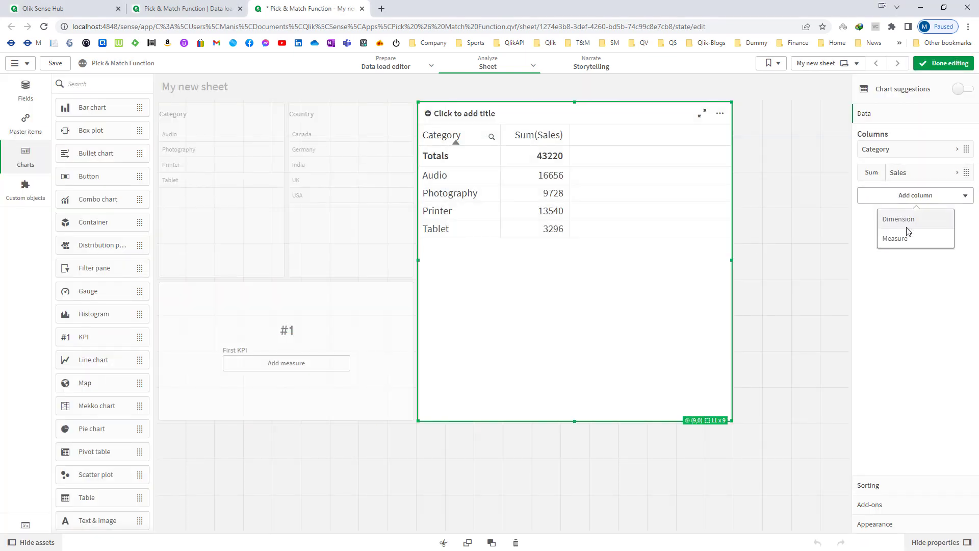
left_click(906, 240)
left_click(959, 220)
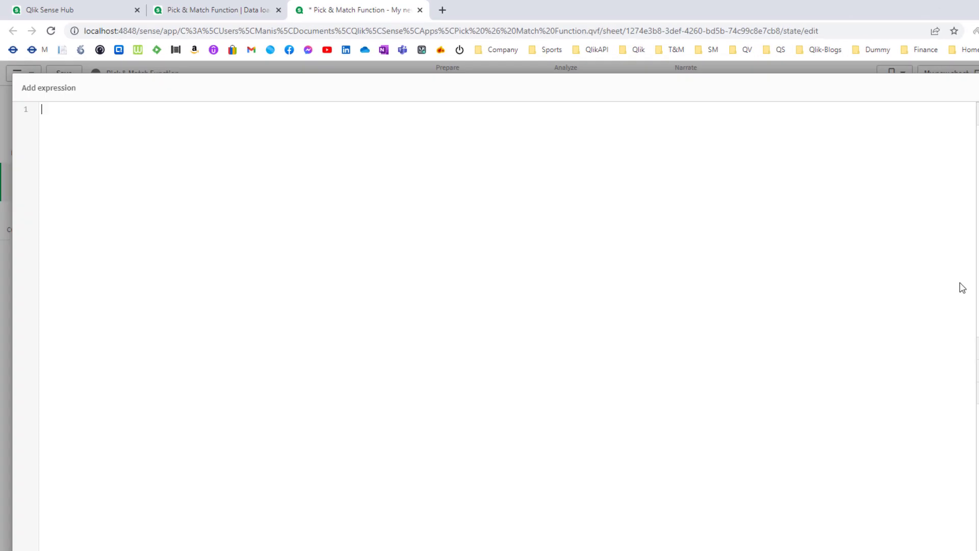
type("Mat")
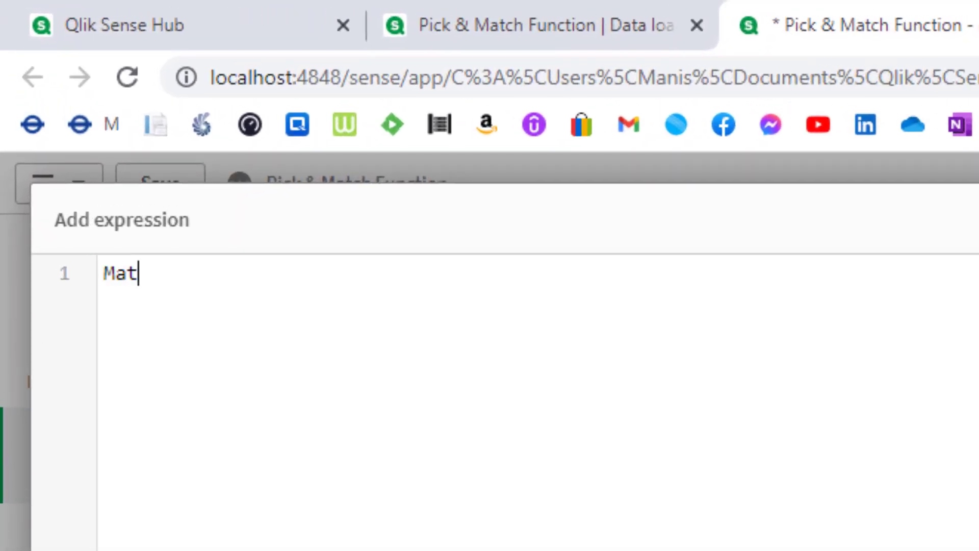
type("ch(Category")
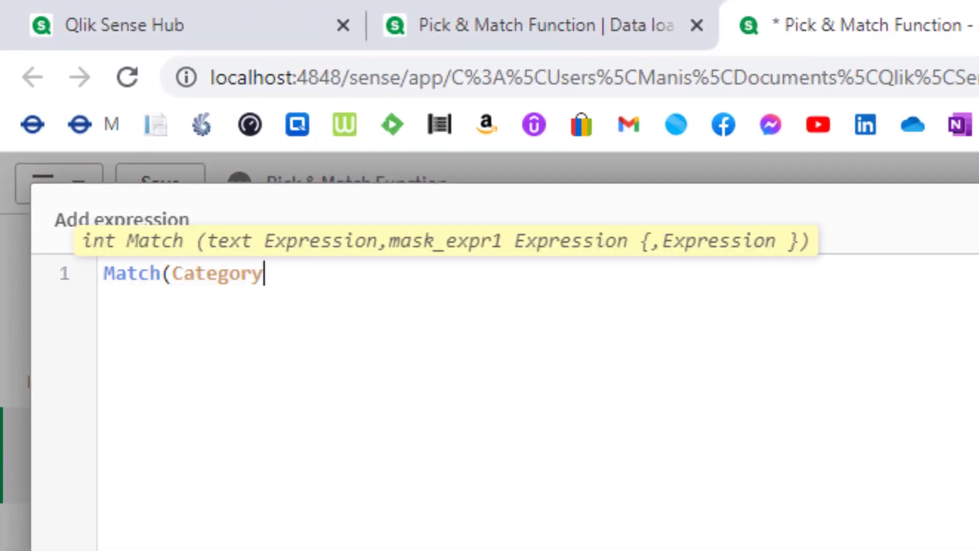
type(",'Printer')")
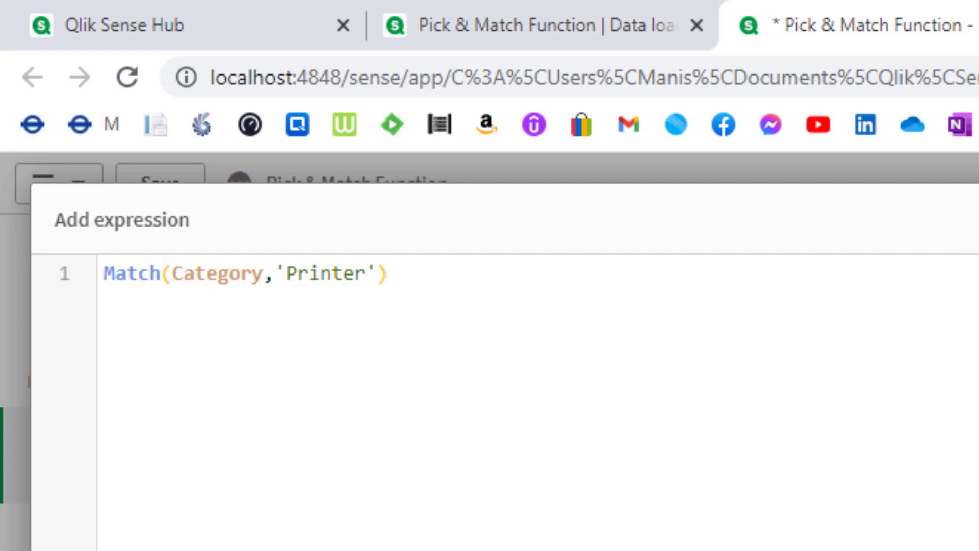
Step: Walk through the Match, Category and 'Printer' parts of the expression, then apply the column
double_click(219, 281)
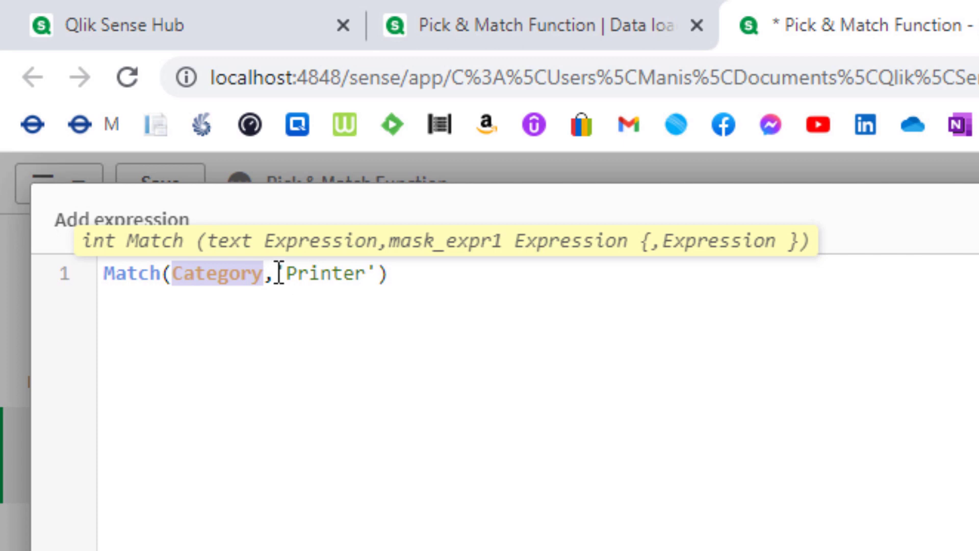
left_click_drag(279, 274, 385, 274)
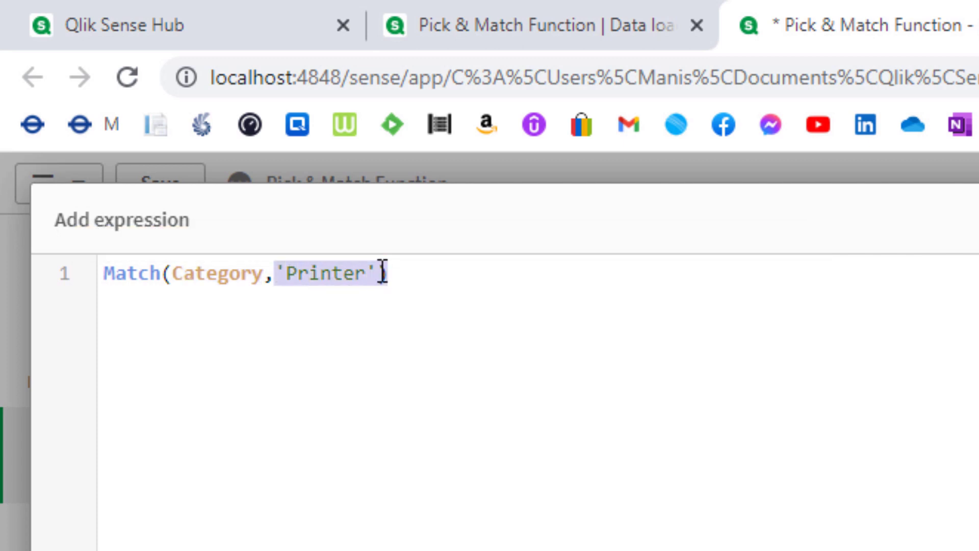
left_click(278, 274)
left_click(222, 267)
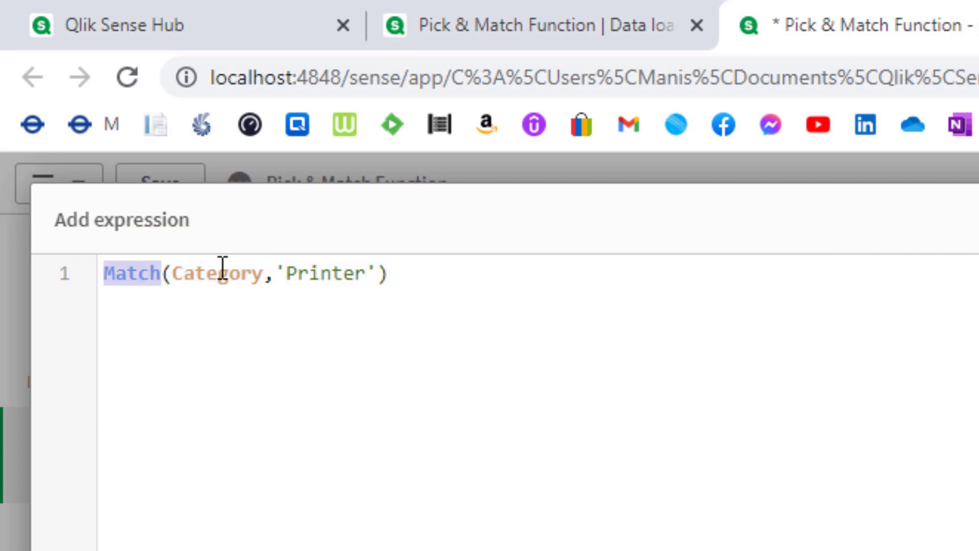
left_click_drag(278, 274, 374, 269)
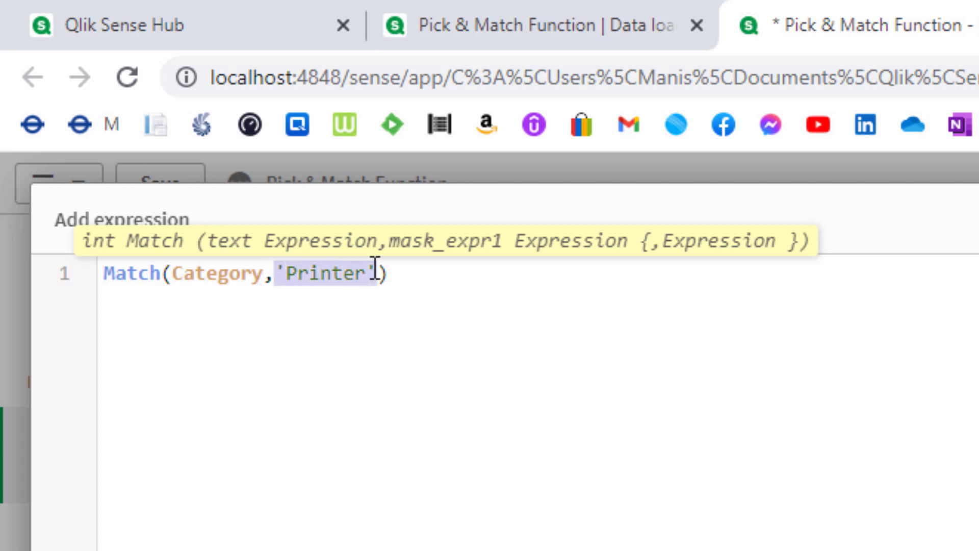
left_click(122, 320)
left_click(124, 271)
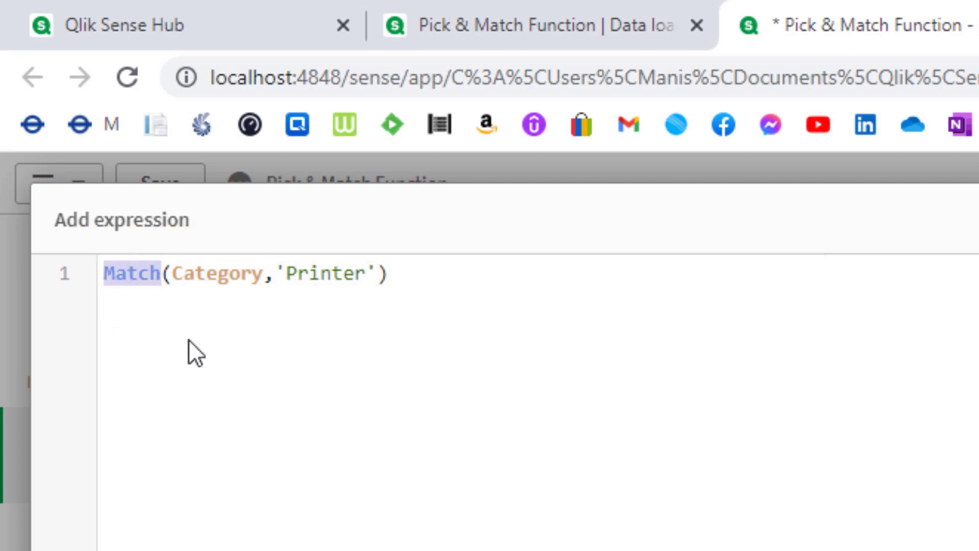
left_click(221, 278)
left_click(321, 273)
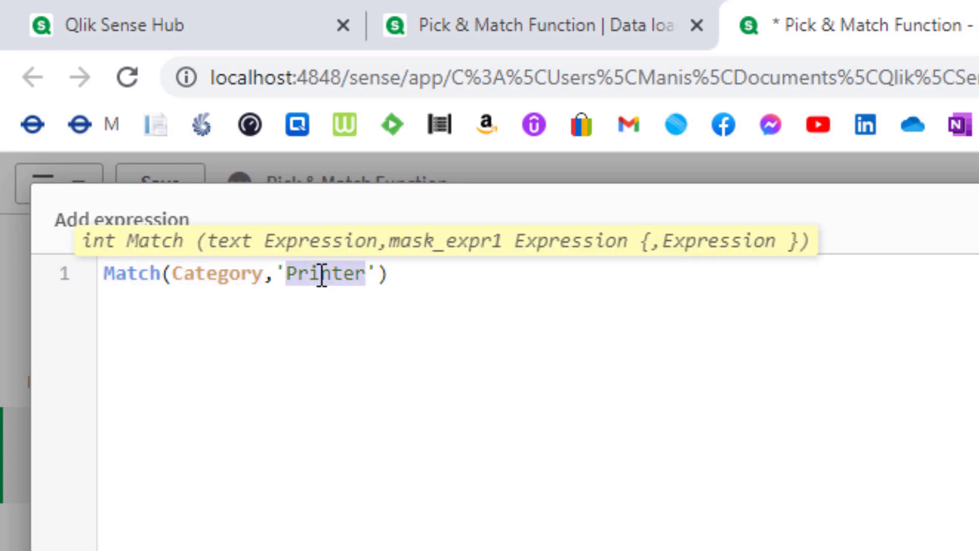
left_click(377, 338)
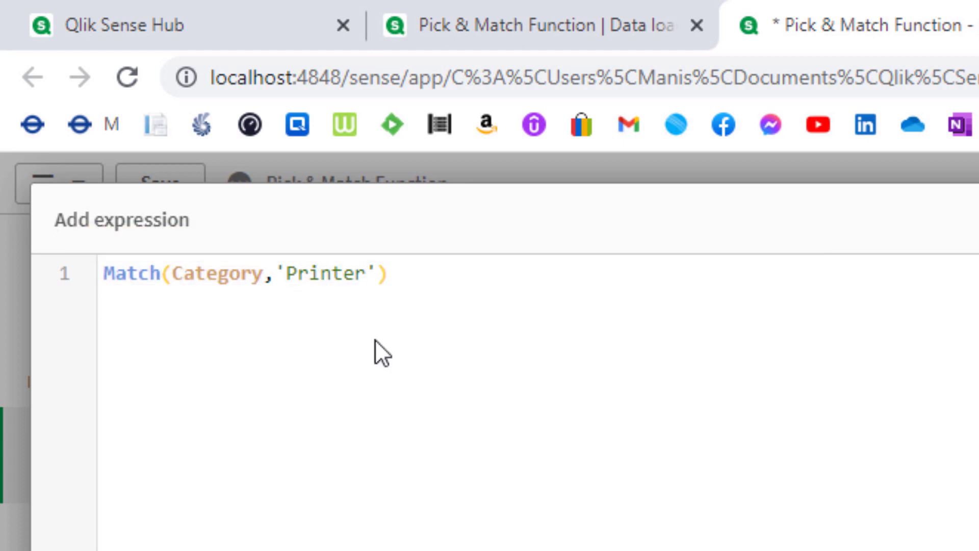
left_click(323, 276)
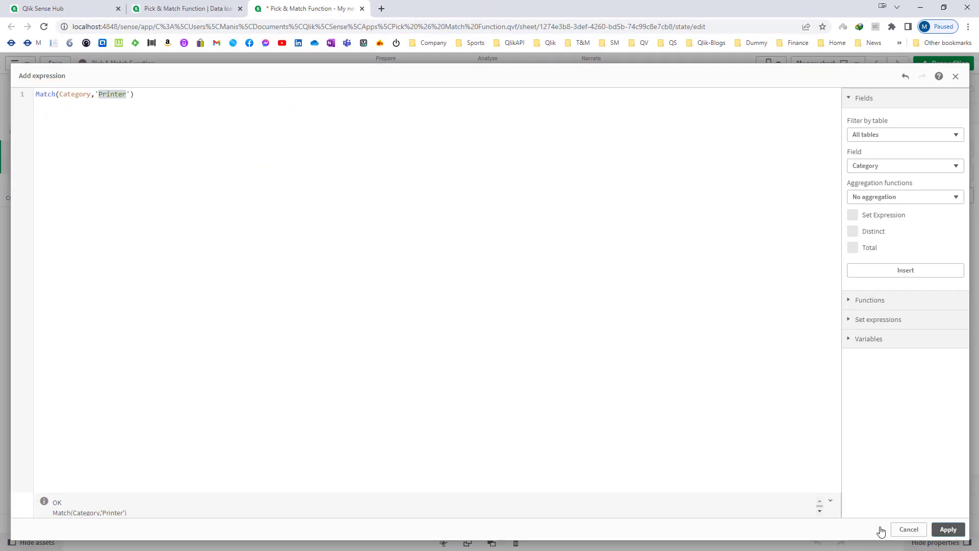
left_click(948, 529)
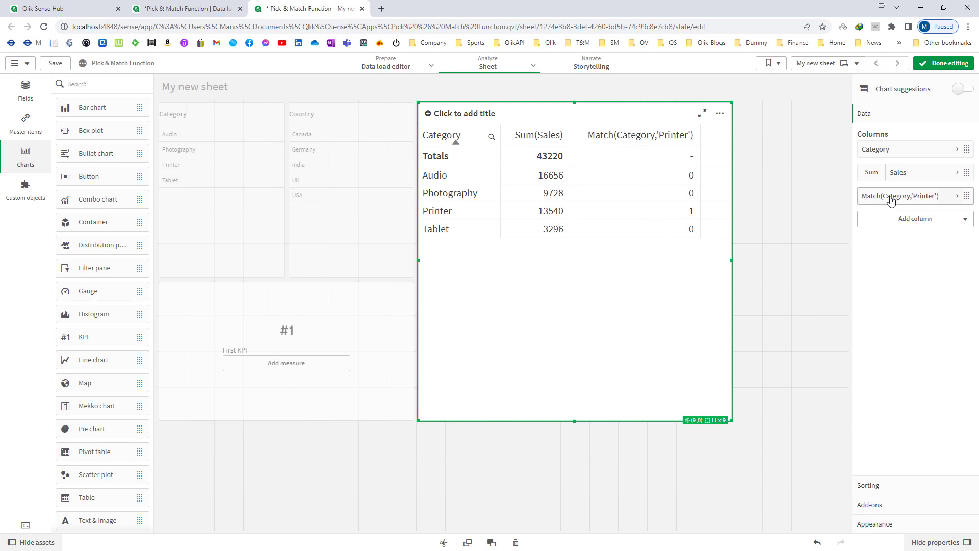
Step: Change the column's expression to Match(Category,'Printer','Audio') so Audio returns 2
left_click(867, 197)
left_click(949, 228)
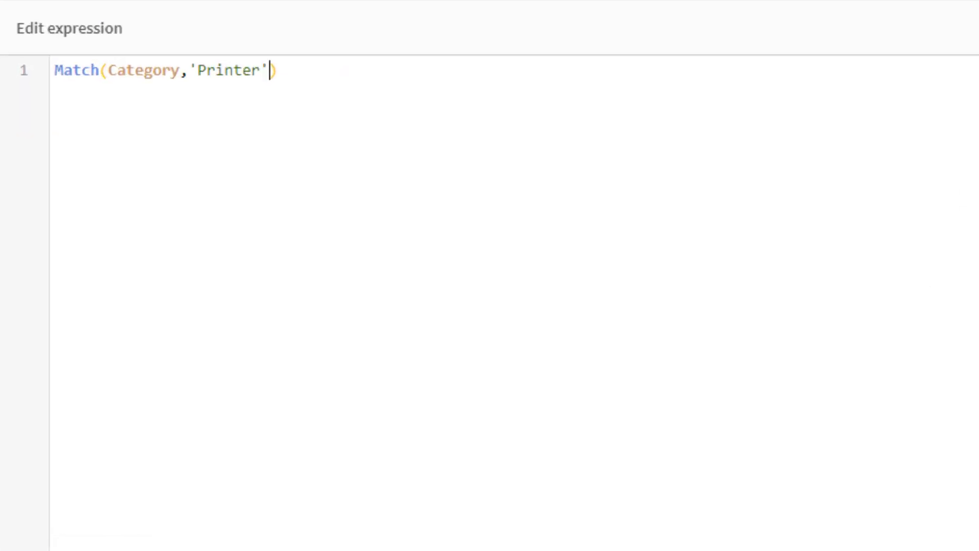
type(",'")
type("Audio'")
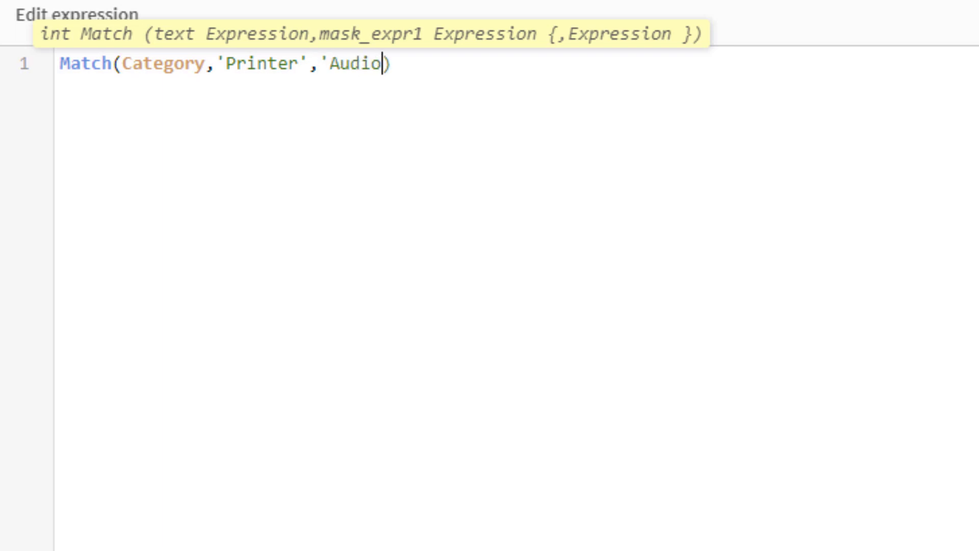
double_click(257, 64)
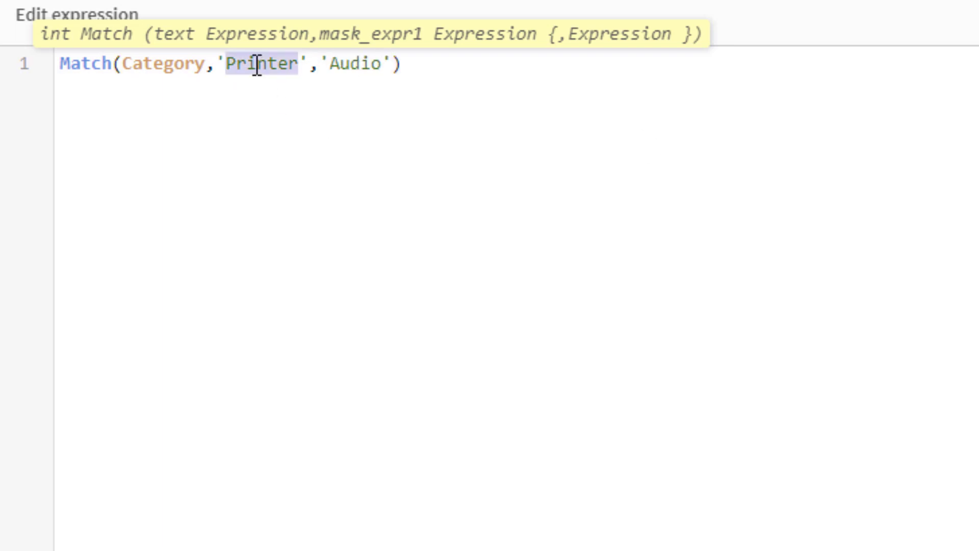
double_click(365, 67)
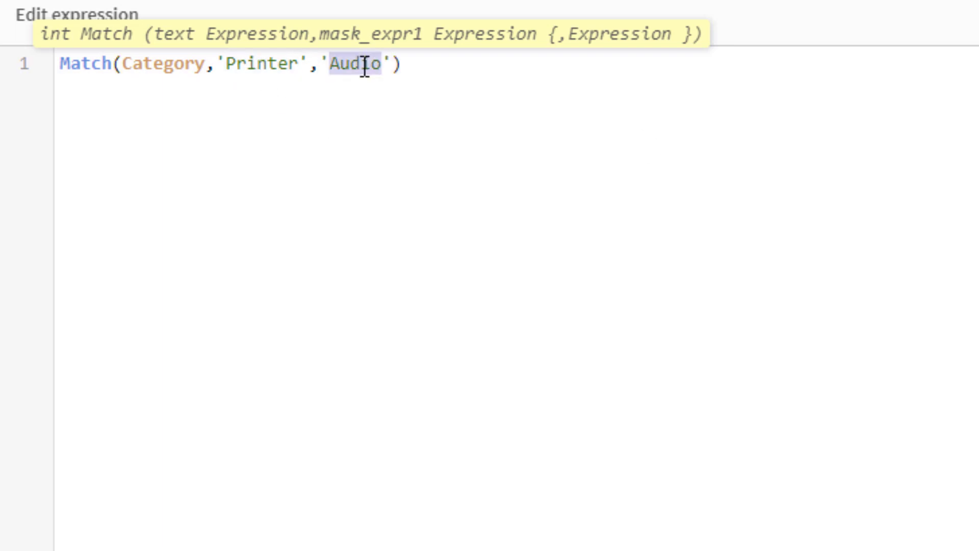
double_click(155, 63)
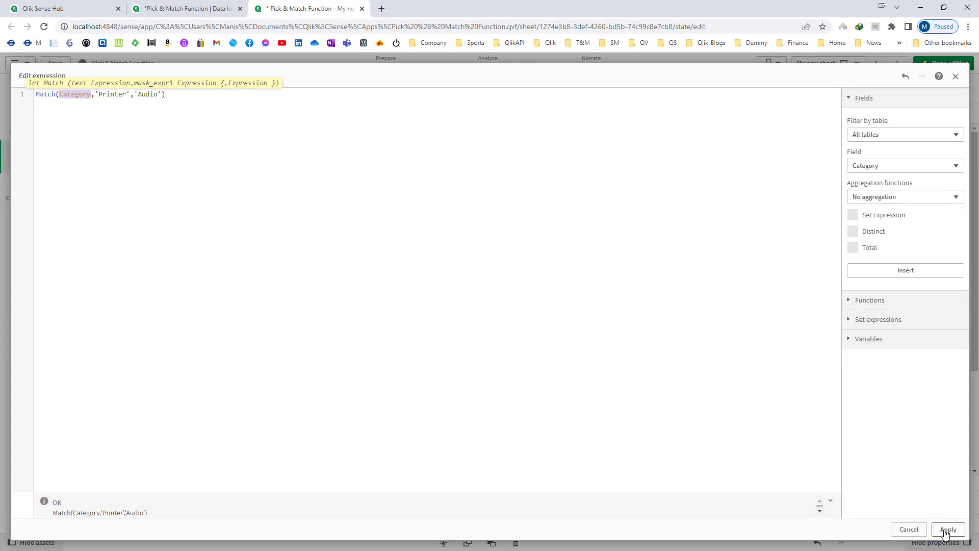
left_click(948, 531)
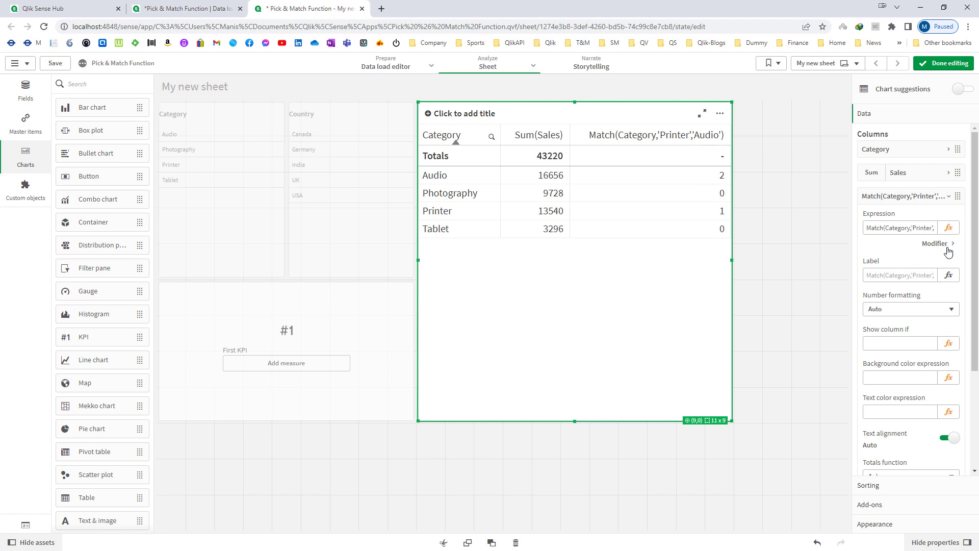
Step: Insert 'Tablet' before 'Audio' in the Match expression and apply it
left_click(949, 228)
left_click(145, 92)
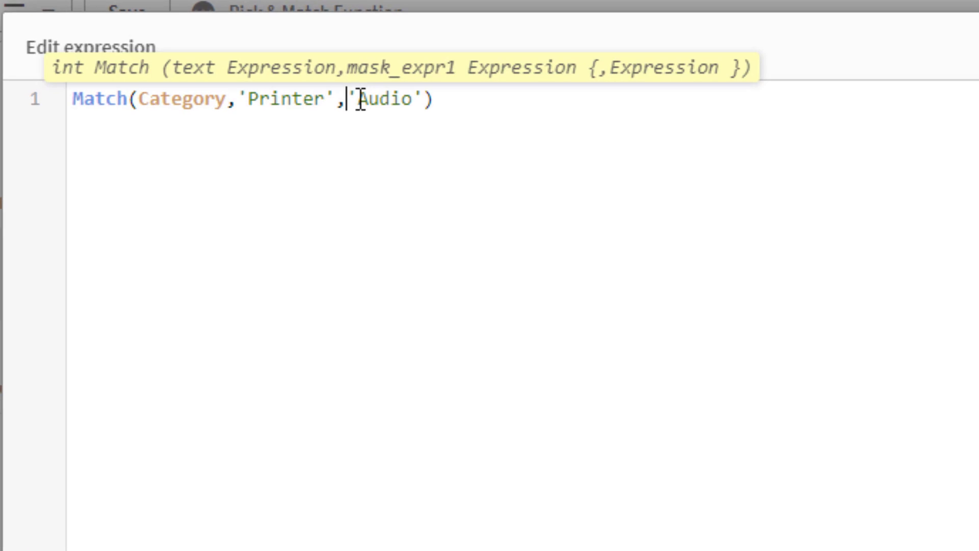
type("'Tablet',")
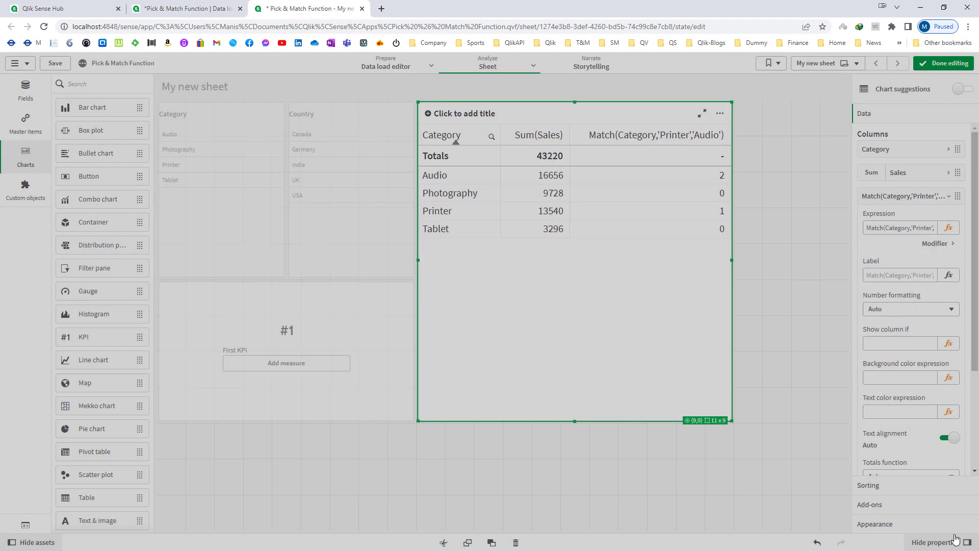
left_click(949, 531)
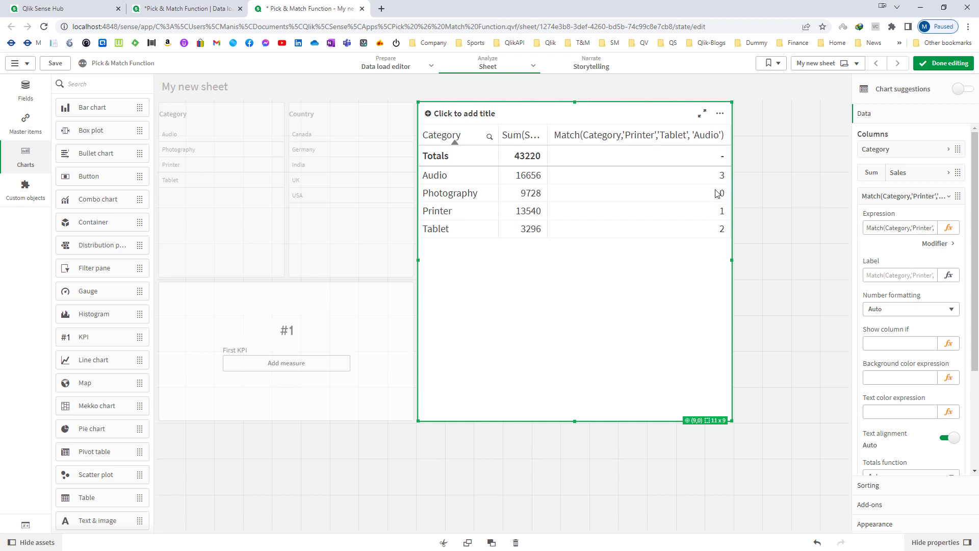
Step: Append 'Laptop' as the last Match argument and apply the expression
left_click(949, 228)
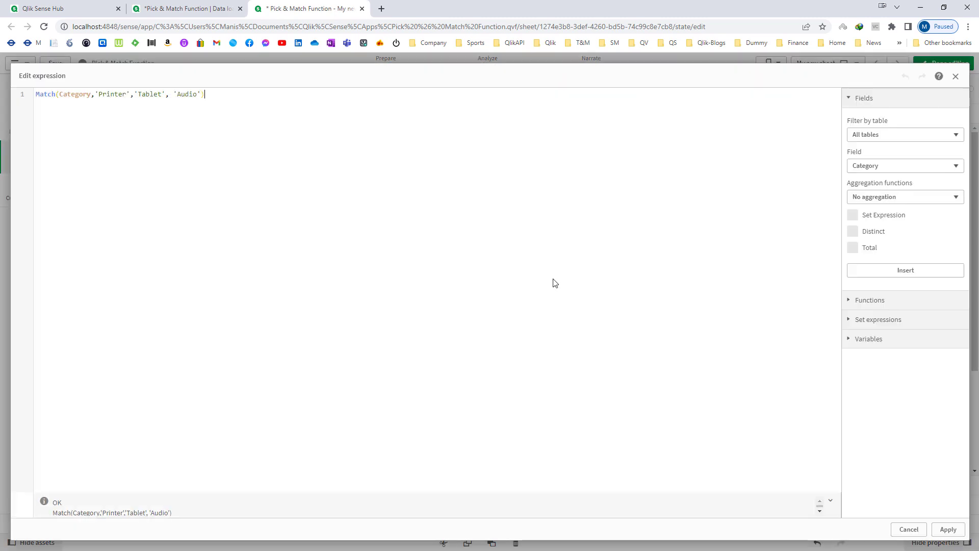
key("Left")
type(",' L")
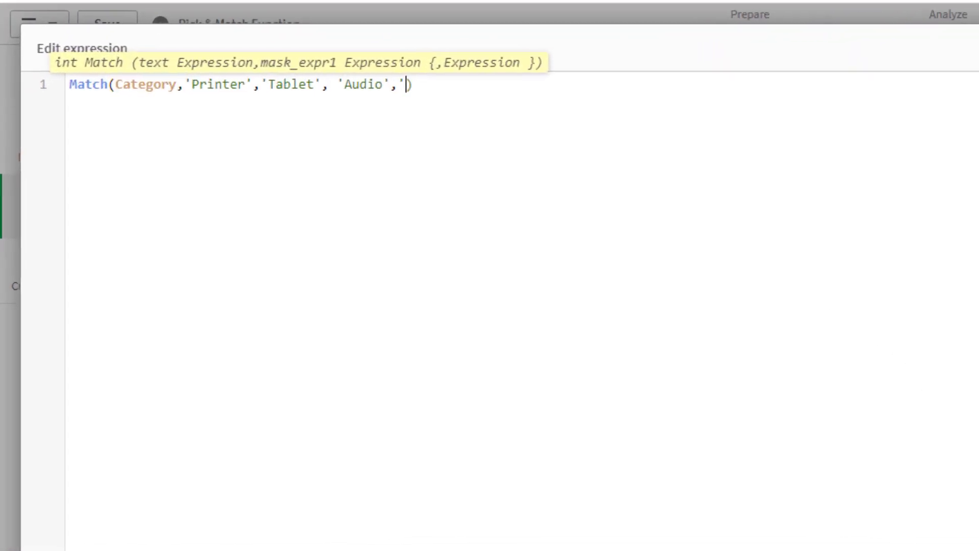
key("BackSpace")
key("BackSpace")
type("Laptop'")
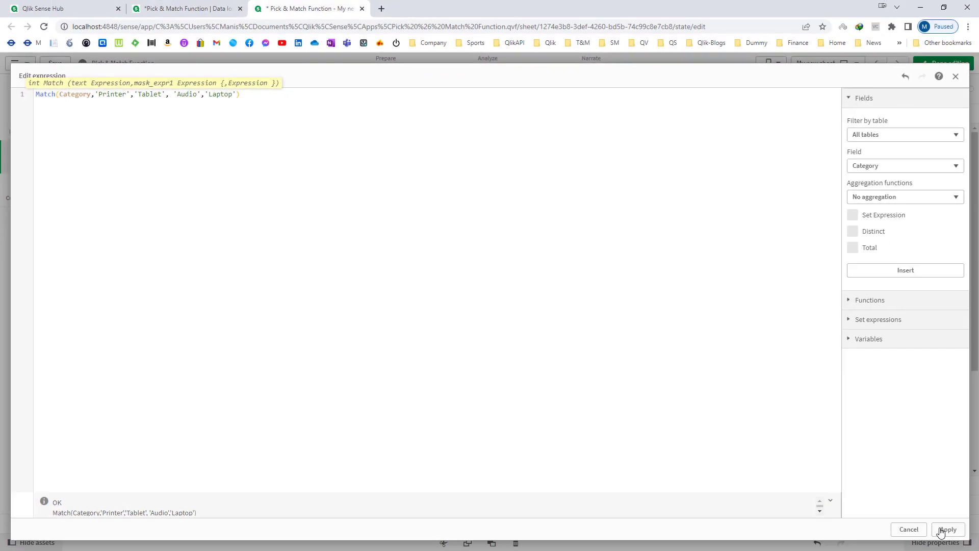
left_click(947, 530)
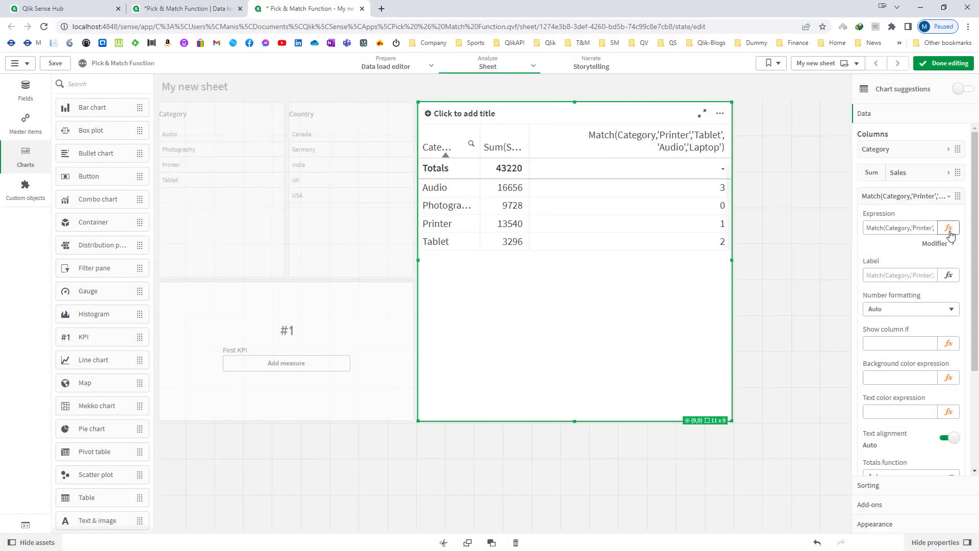
left_click(948, 228)
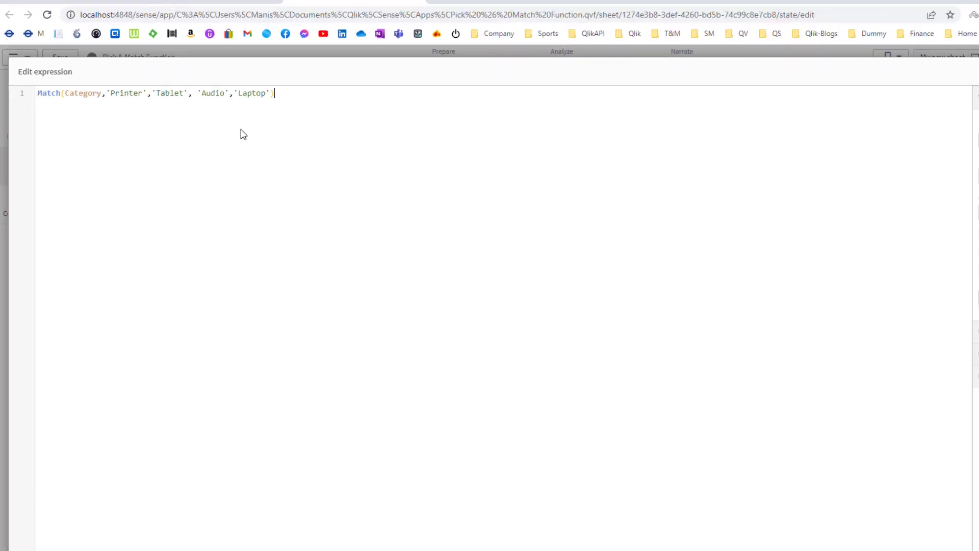
Step: Change 'Audio' to lowercase 'audio' in the Match expression and apply it
left_click(202, 93)
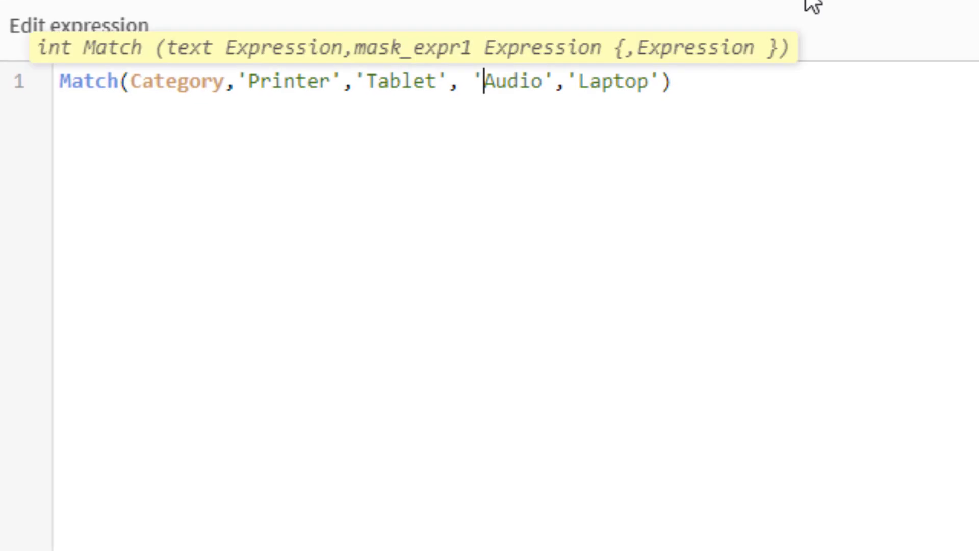
key("shift+Right")
type("a")
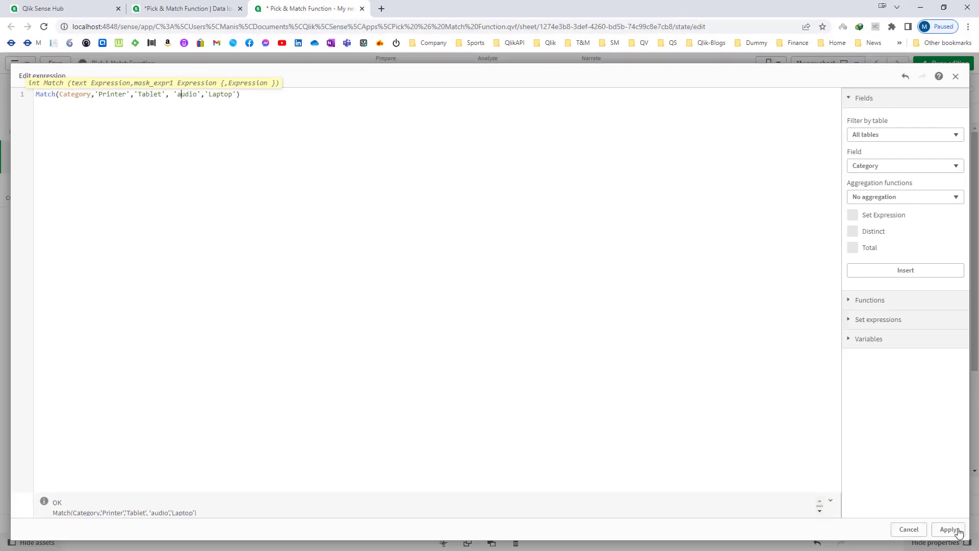
left_click(950, 529)
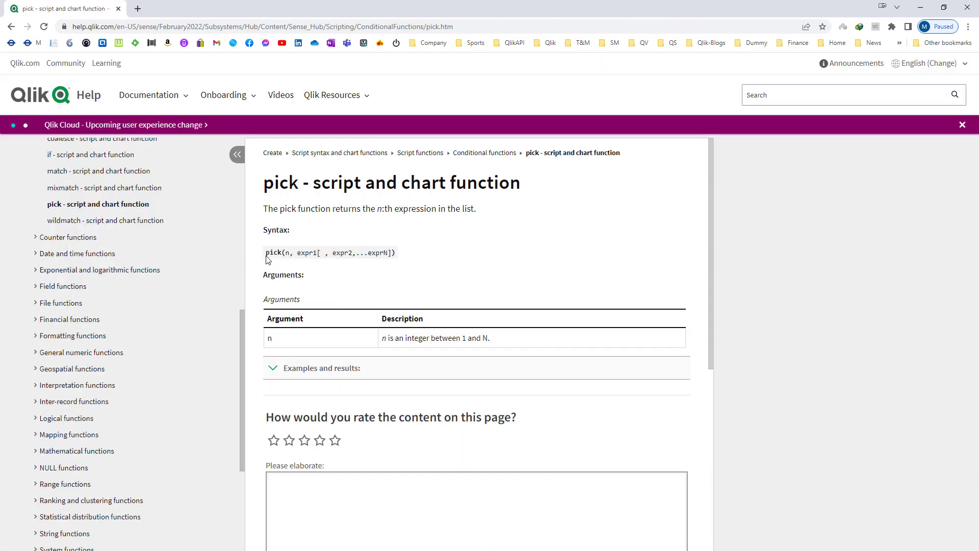
left_click_drag(268, 260, 397, 260)
left_click(406, 267)
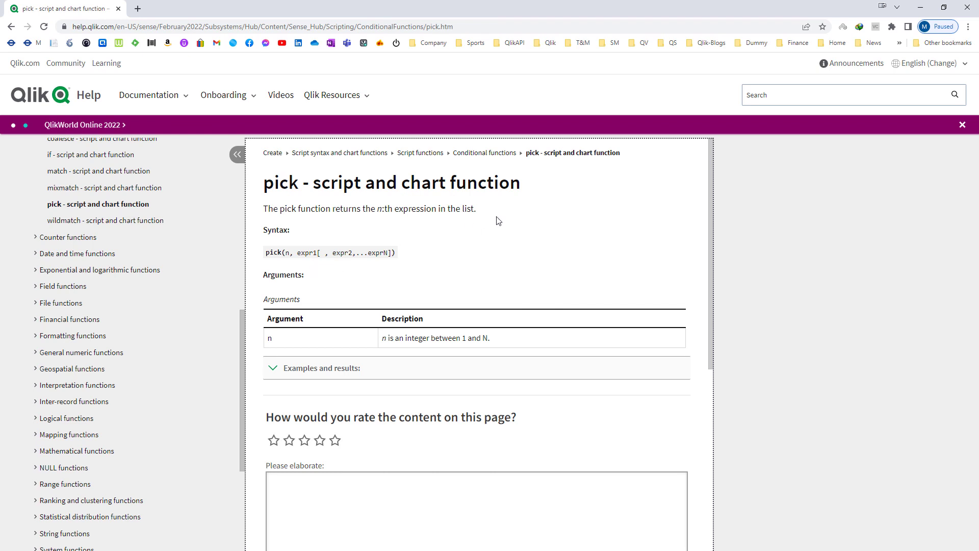
double_click(288, 253)
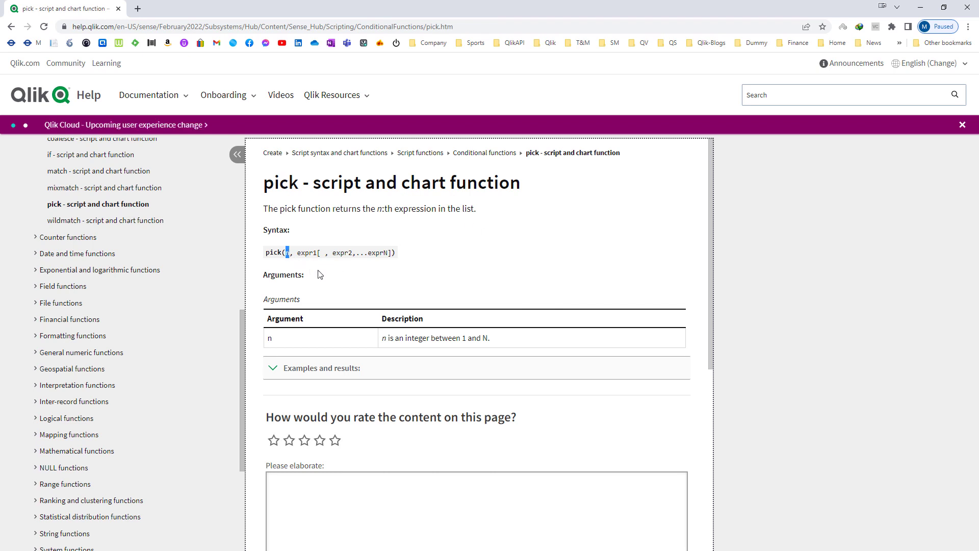
Step: Set the empty KPI's measure to Pick(3,'Audio','Category','Printer') so it displays Printer
key("alt+Tab")
left_click(317, 365)
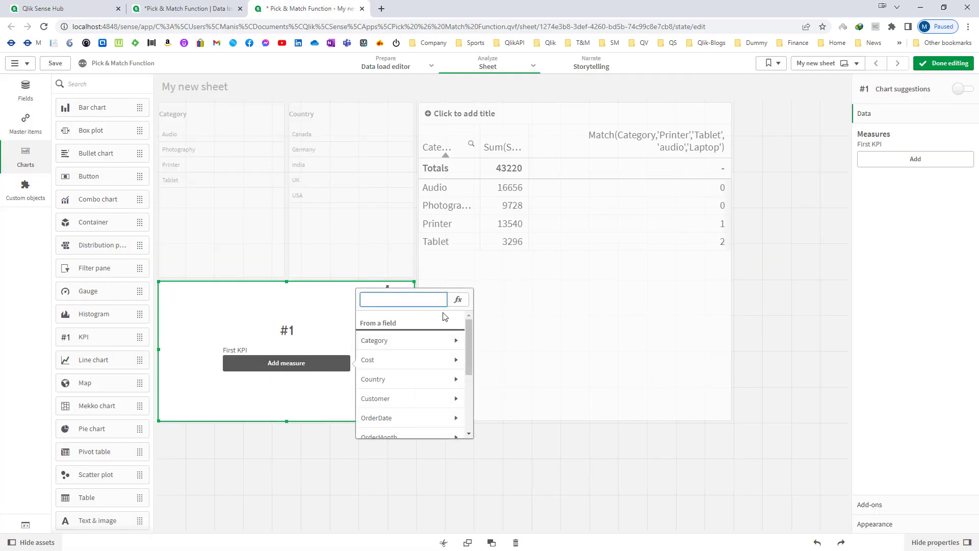
left_click(454, 301)
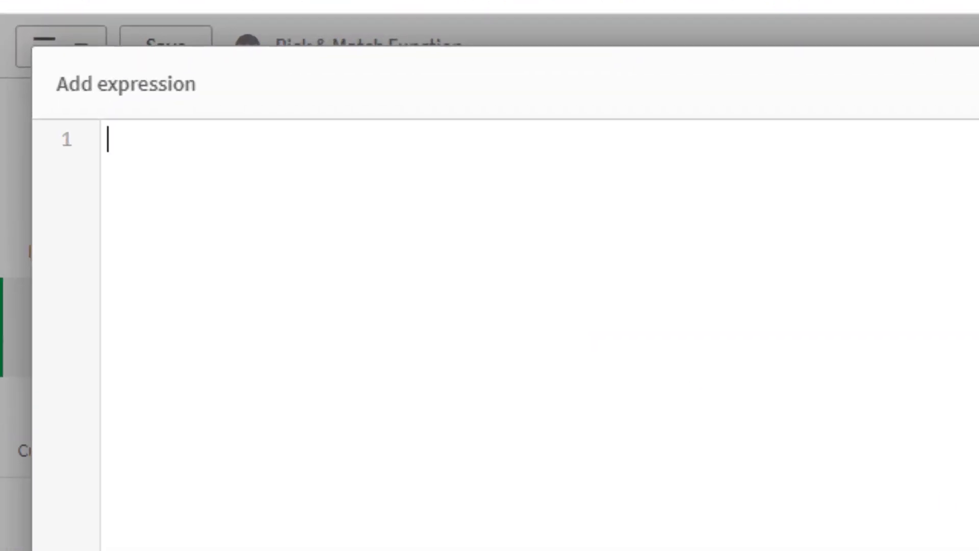
type("Pick(")
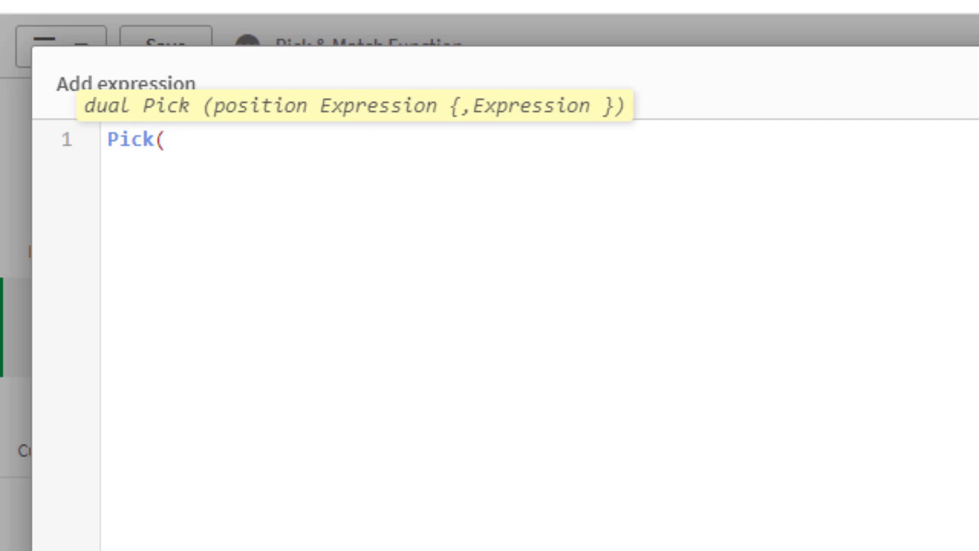
type("3,'Au")
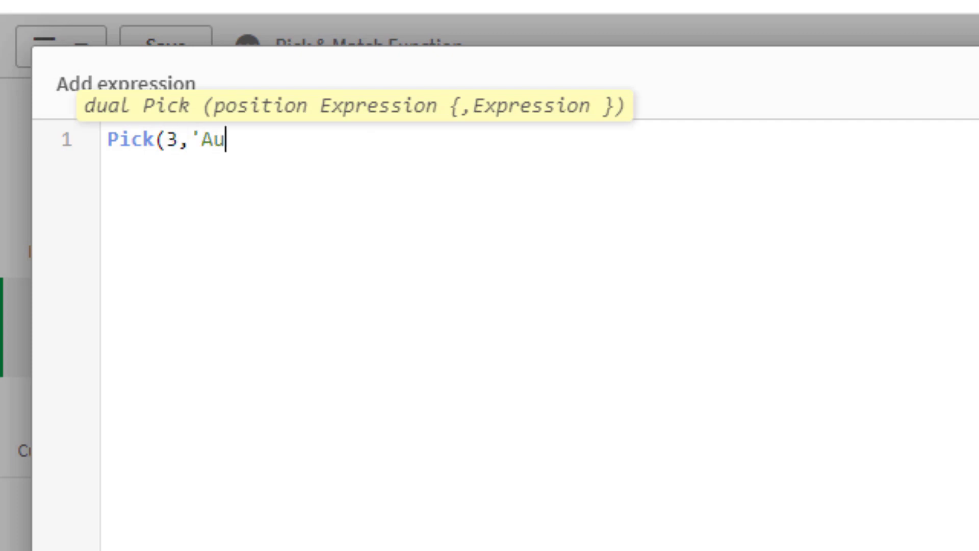
type("dio[")
key("BackSpace")
type("','")
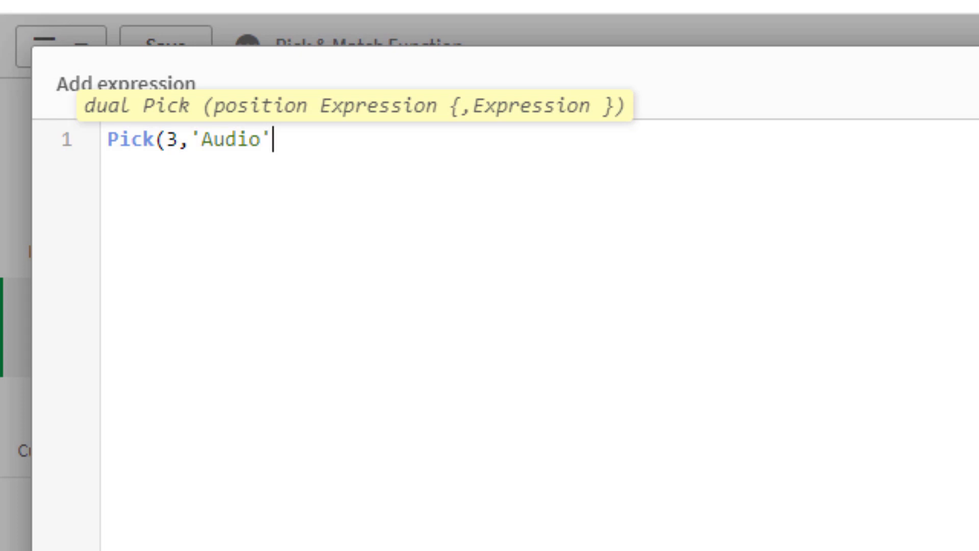
type("Category")
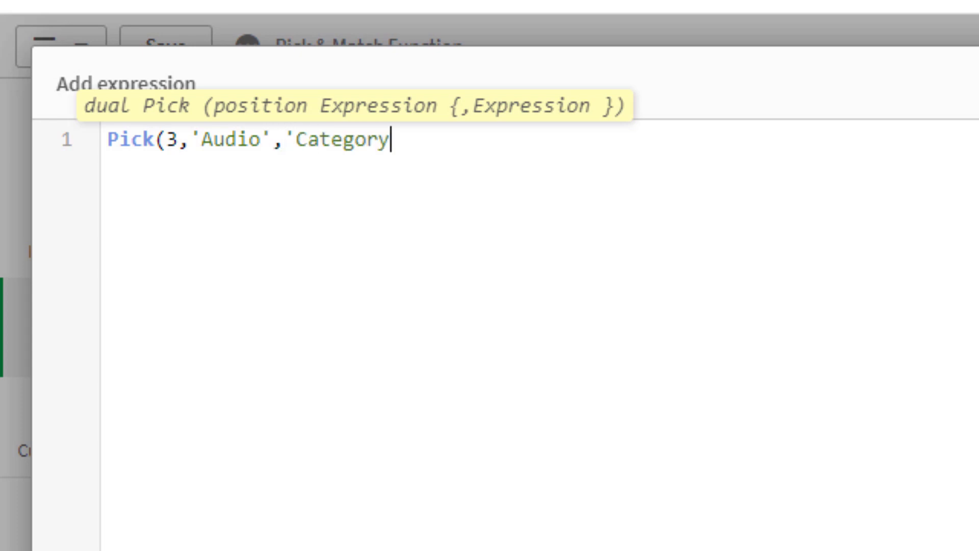
type("','Printer')")
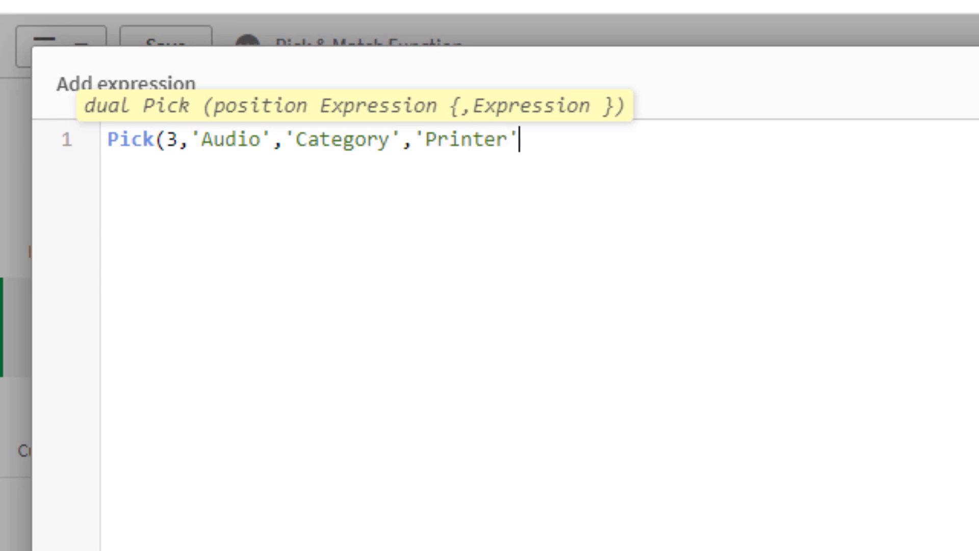
left_click(770, 478)
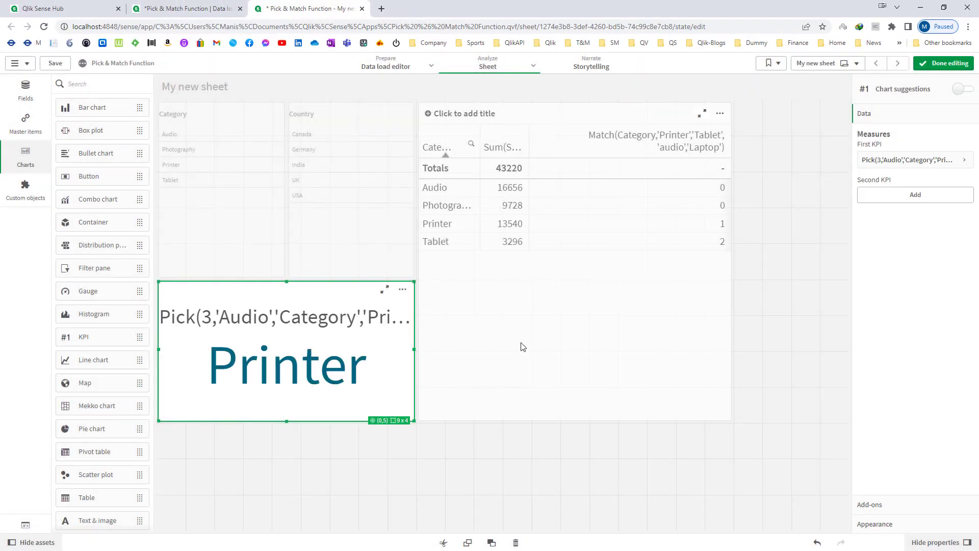
left_click(561, 408)
Step: Shorten the table by one row and stretch the KPI to 20 columns beneath it
left_click_drag(574, 421, 550, 279)
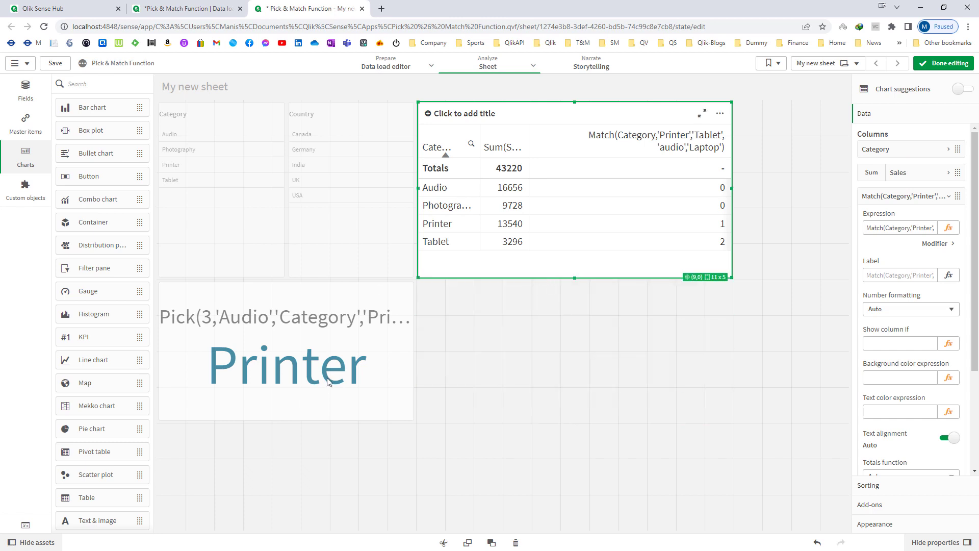
left_click(328, 375)
left_click_drag(415, 351, 732, 351)
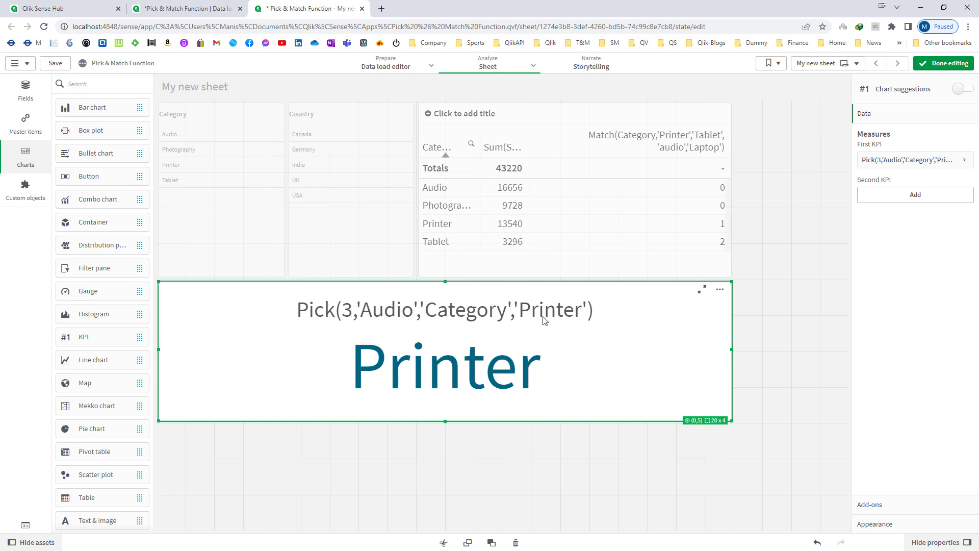
Step: Change the KPI's Pick position argument to 2, showing Category, then to 5, returning null
left_click(881, 165)
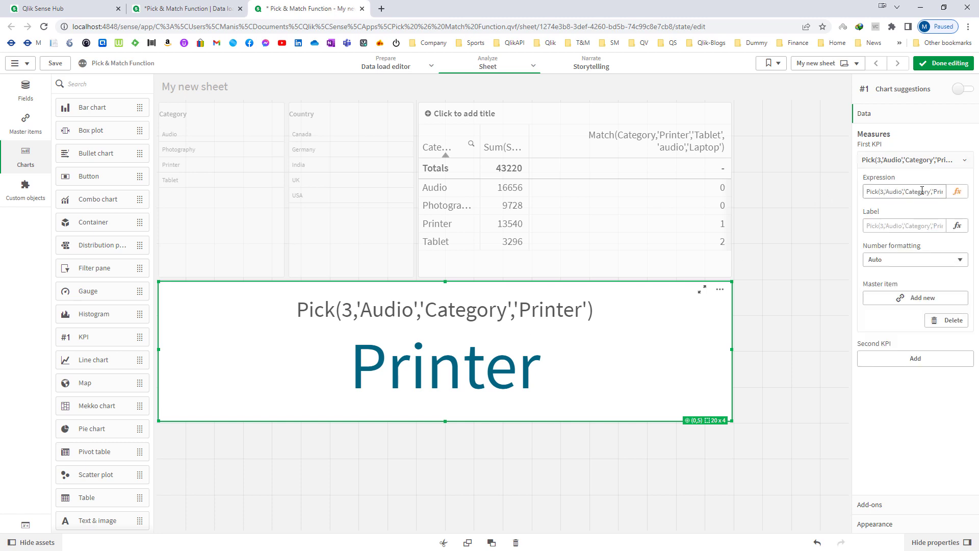
left_click(958, 194)
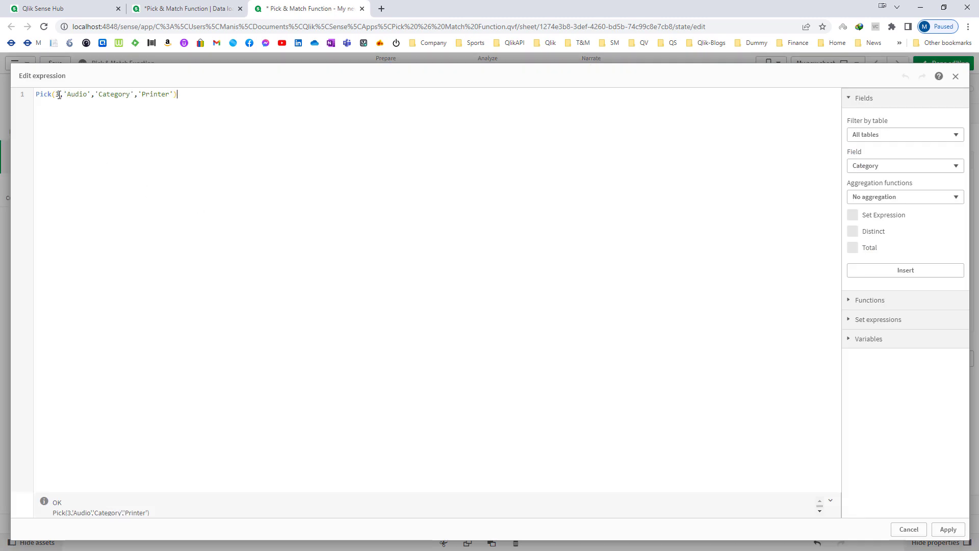
left_click(948, 529)
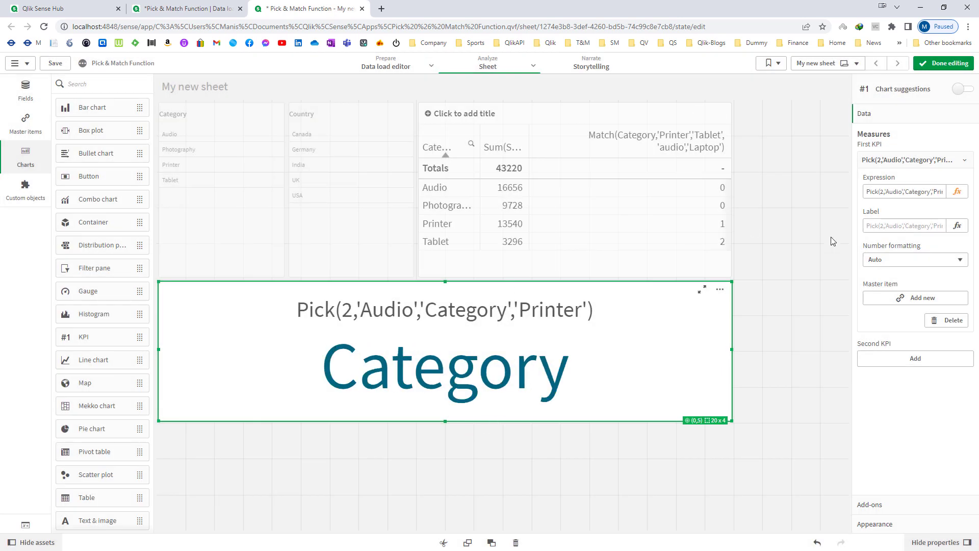
left_click(958, 191)
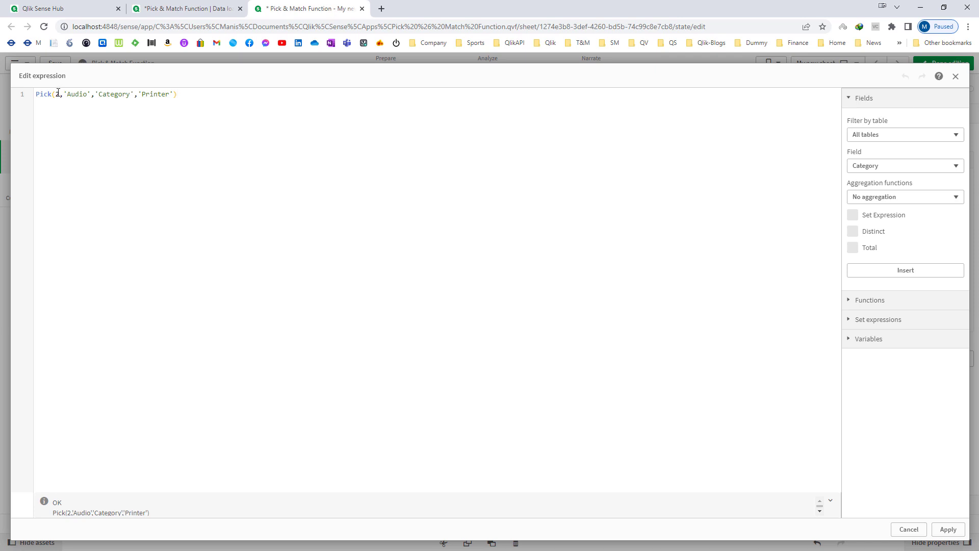
left_click(57, 95)
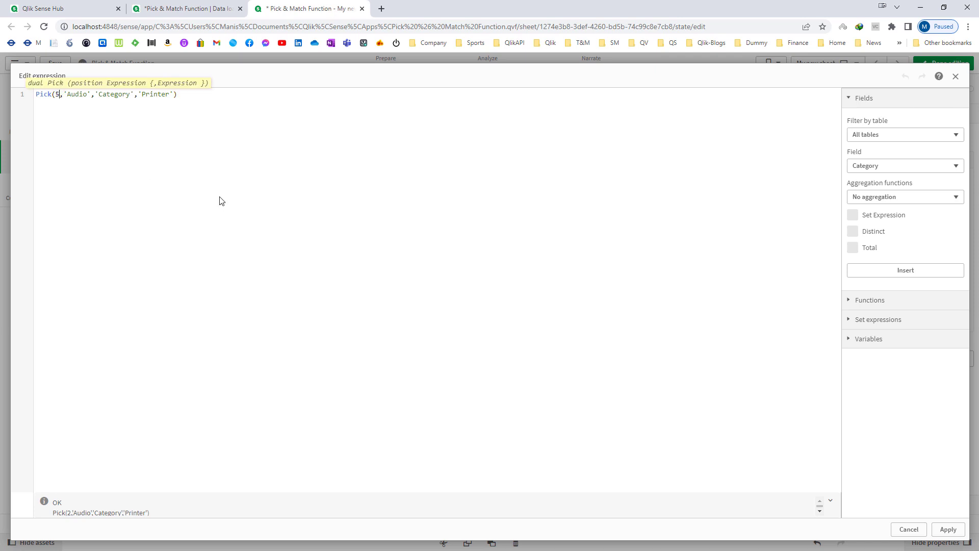
left_click(948, 529)
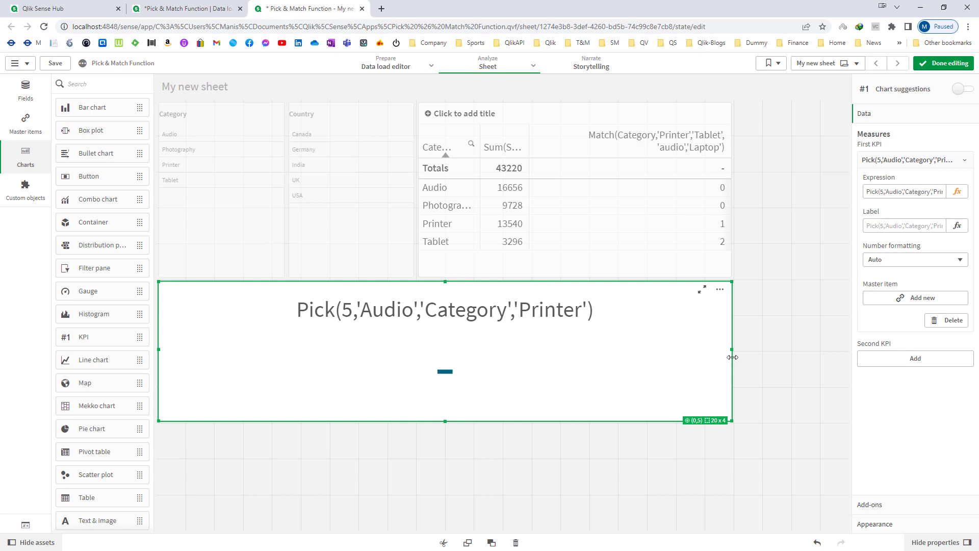
left_click(958, 192)
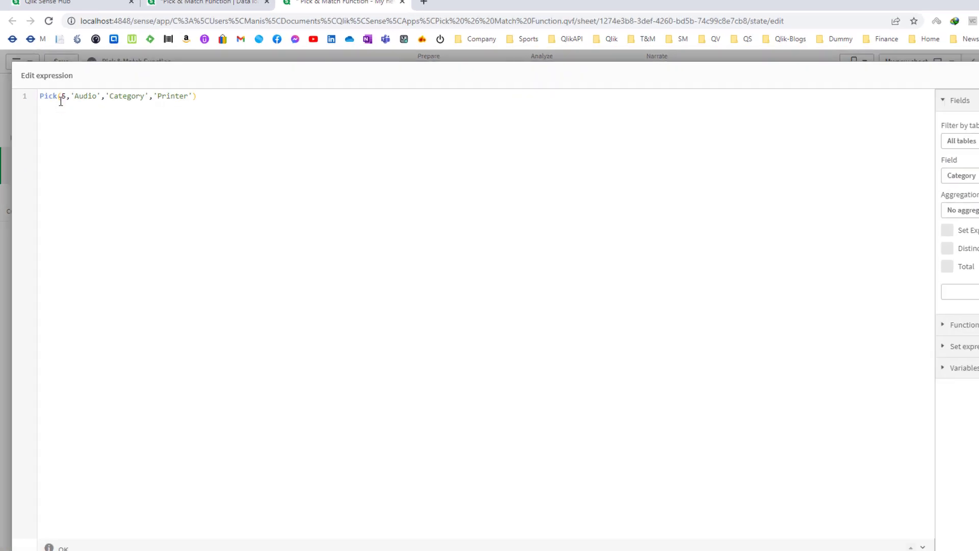
Step: Change the Pick position to 1 and replace 'Audio' with SUM(Sales)
double_click(61, 100)
type("1")
key("Right")
key("Right")
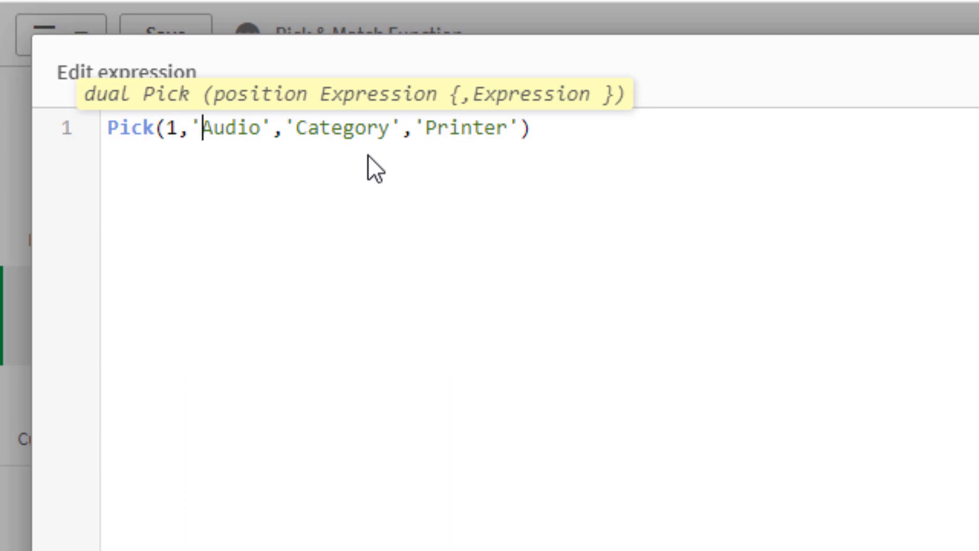
key("shift+Right")
key("shift+Right")
key("shift+Right")
key("shift+Right")
key("shift+Right")
key("shift+Right")
key("BackSpace")
key("BackSpace")
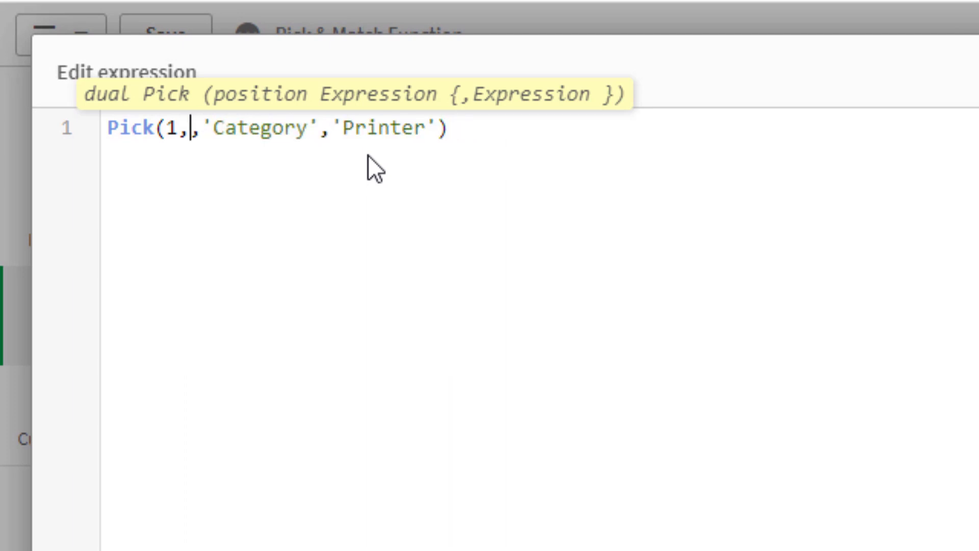
type("SUM(")
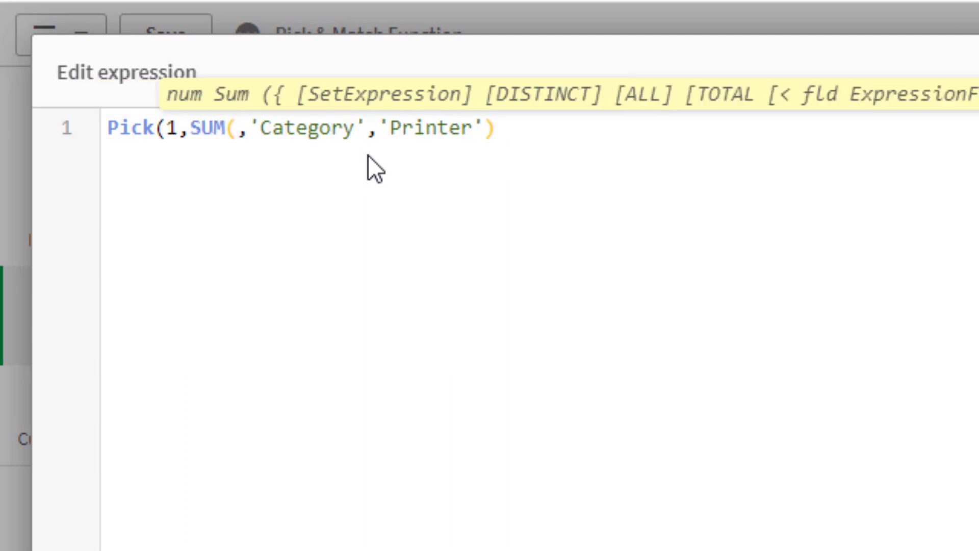
type("Sales)")
Step: Replace 'Category' and 'Printer' with SUM(Cost) and SUM(Profit), and apply so the KPI shows 43.22k
key("Right")
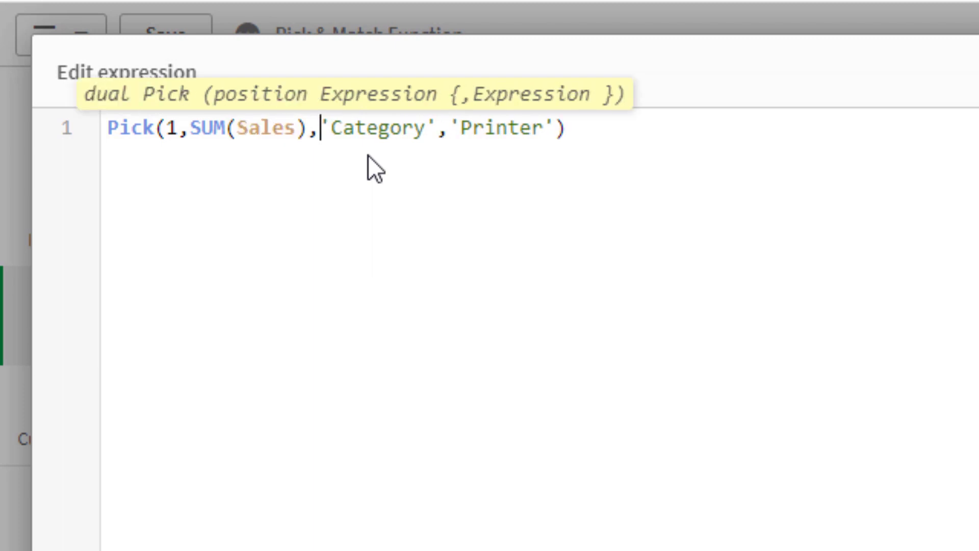
key("shift+Right")
key("shift+Right")
key("shift+Right")
key("shift+Right")
key("shift+Right")
key("shift+Right")
key("shift+Right")
key("shift+Right")
key("shift+Right")
key("shift+Right")
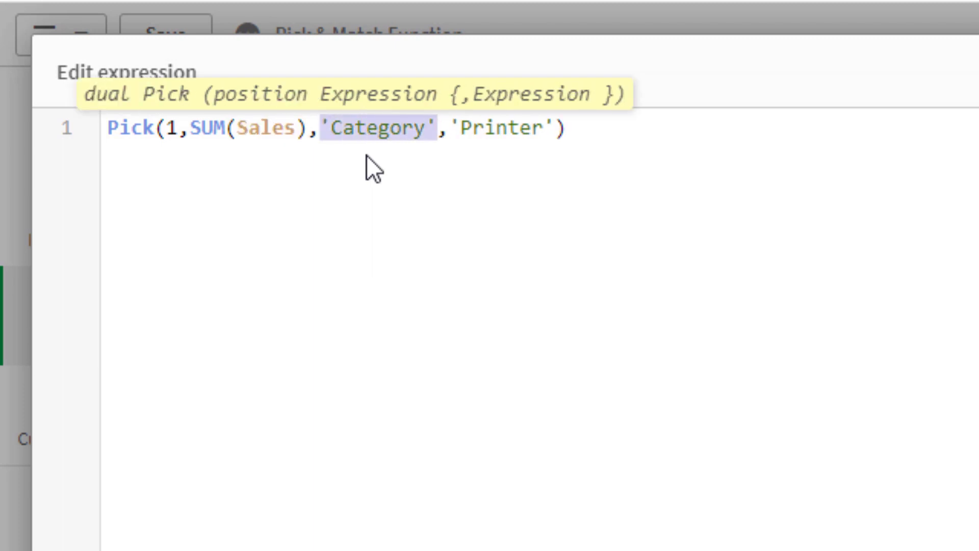
type("SUM(Co")
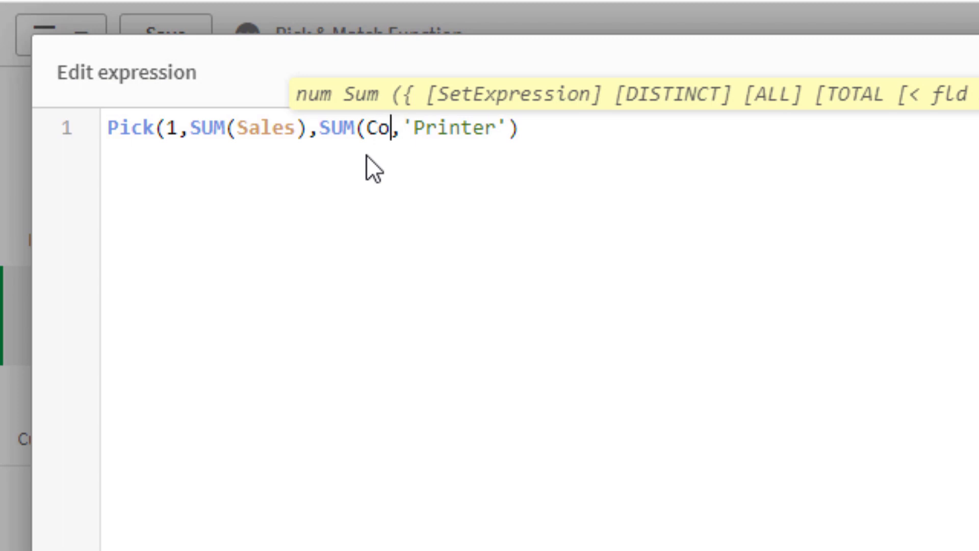
type("st)")
key("Right")
key("shift+Right")
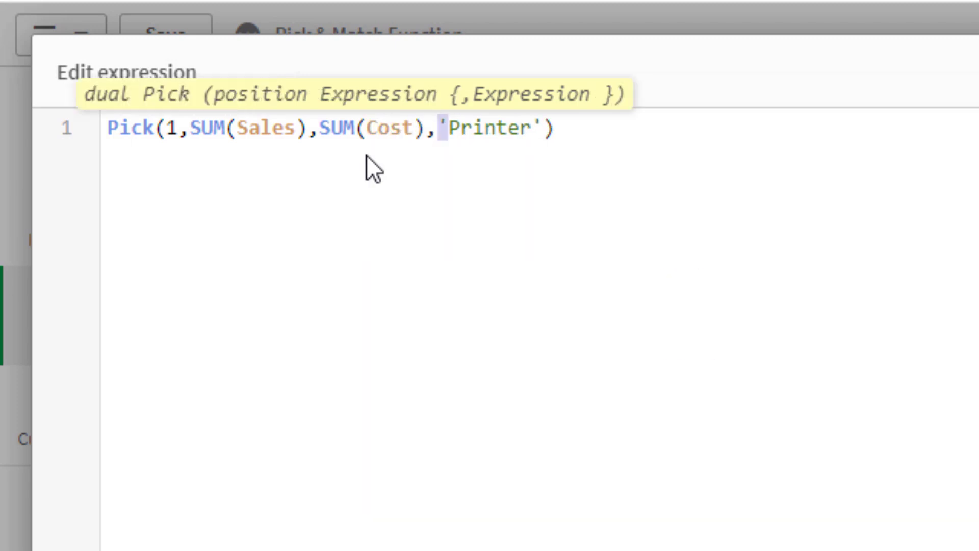
key("shift+Right")
key("shift+Right")
key("shift+Right")
key("shift+Right")
key("shift+Right")
key("shift+Right")
key("shift+Right")
key("shift+Right")
type("SUM")
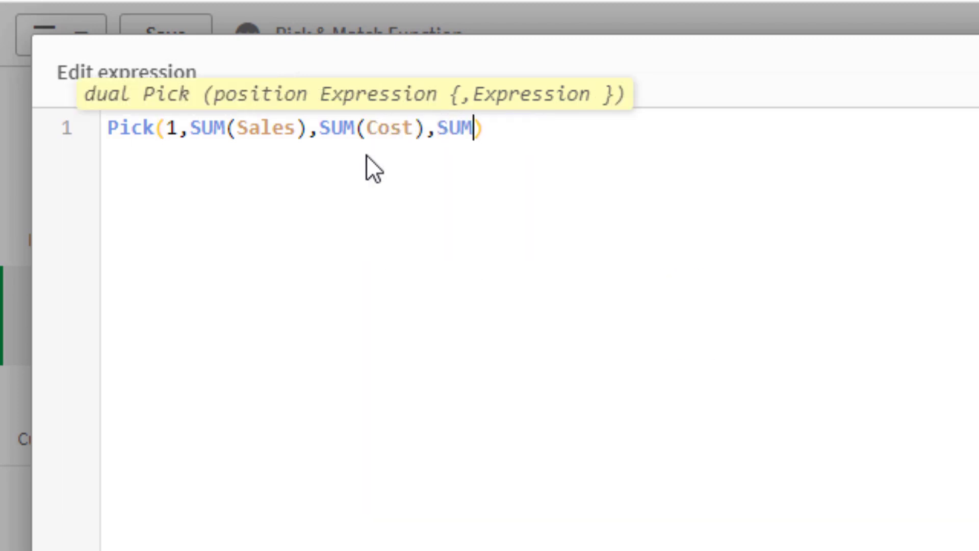
type("(Proft")
key("BackSpace")
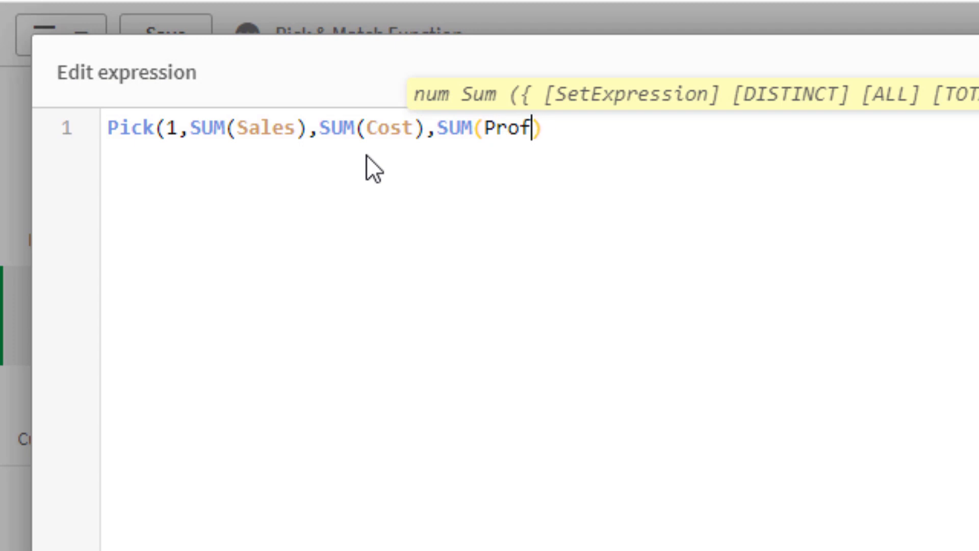
type("it))")
left_click(945, 529)
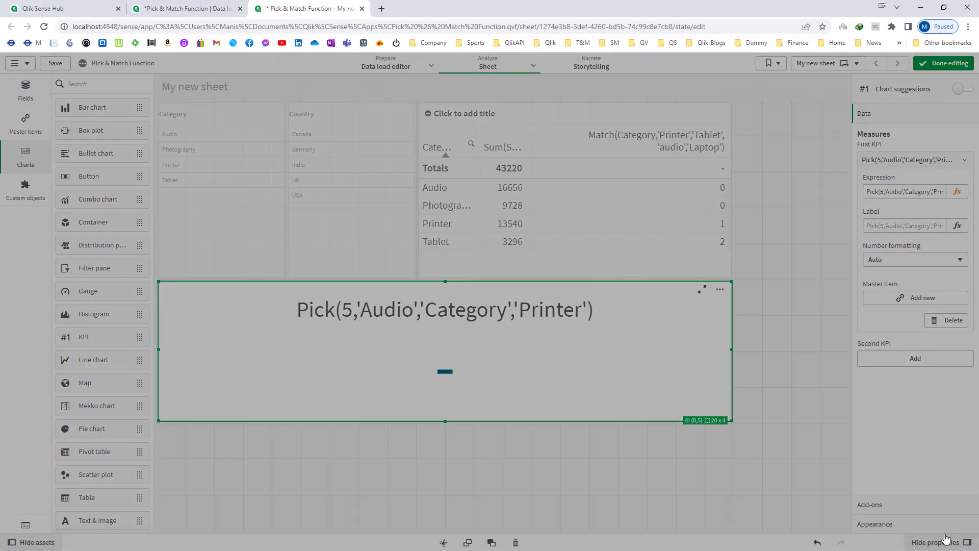
Step: Format the KPI value as a Number using the 1,000 pattern without decimals
left_click(893, 261)
left_click(897, 280)
left_click(900, 313)
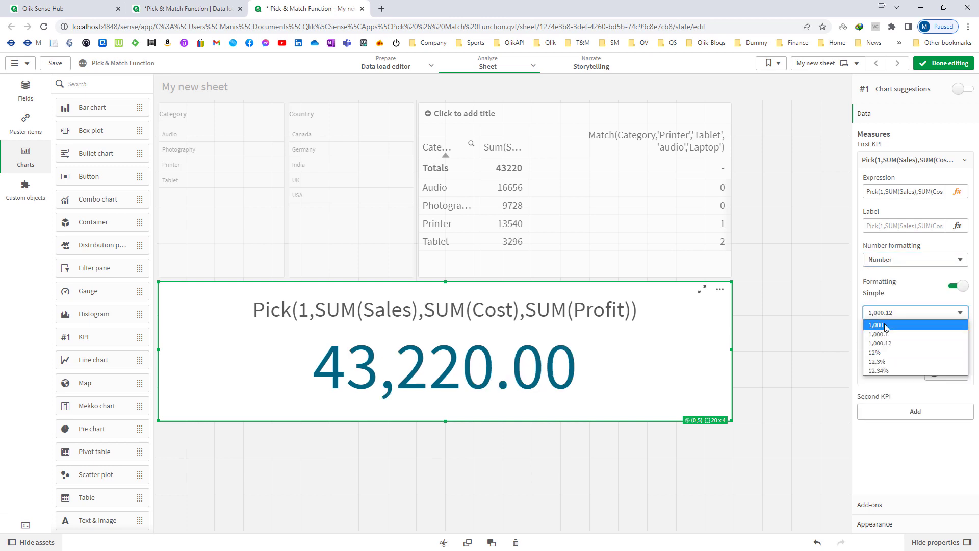
key("ctrl+z")
Step: Add a Sum(Cost) measure column to the table, placed before the Match column
left_click(920, 172)
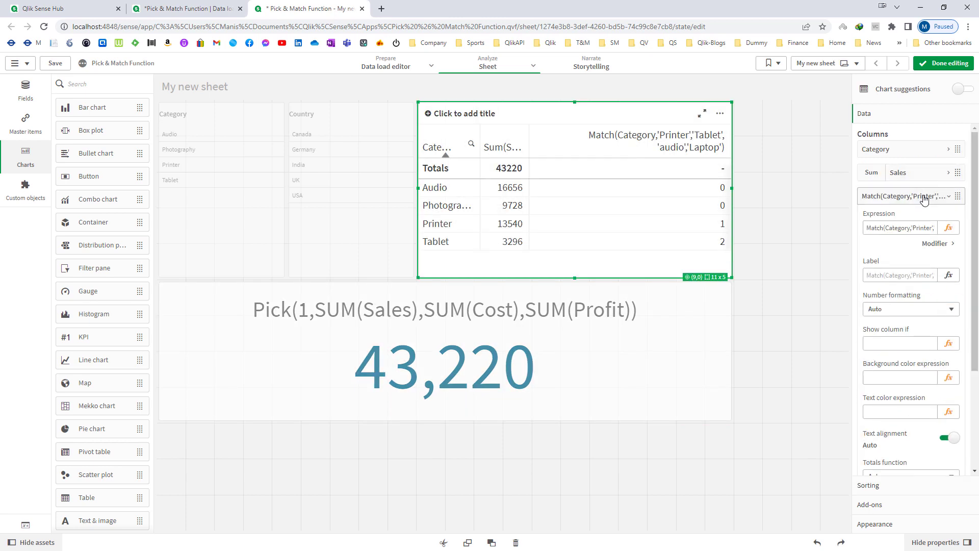
left_click(923, 197)
left_click(906, 219)
left_click(898, 263)
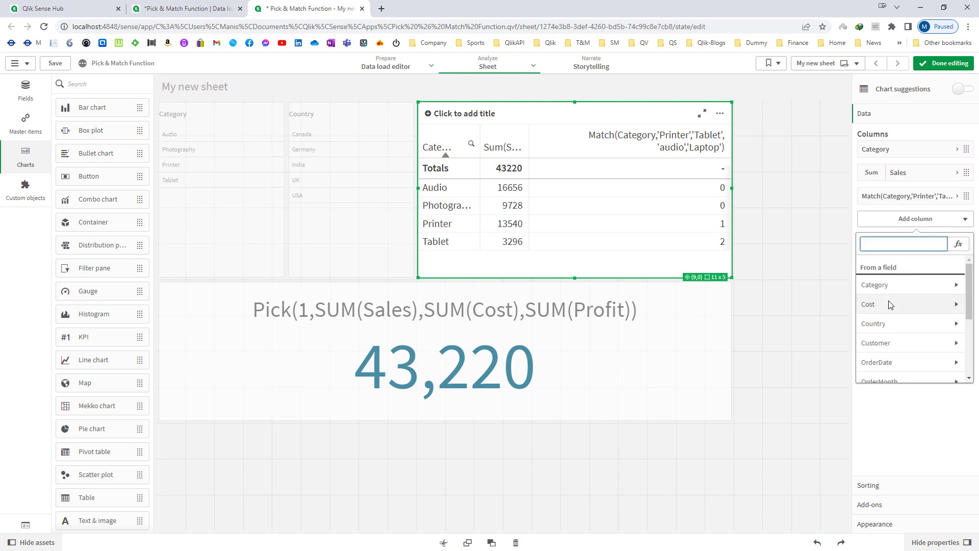
left_click(886, 303)
left_click(887, 281)
left_click_drag(898, 220, 896, 193)
Step: Add a Sum(Profit) column before the Match column and finish editing the sheet
left_click(915, 243)
left_click(897, 285)
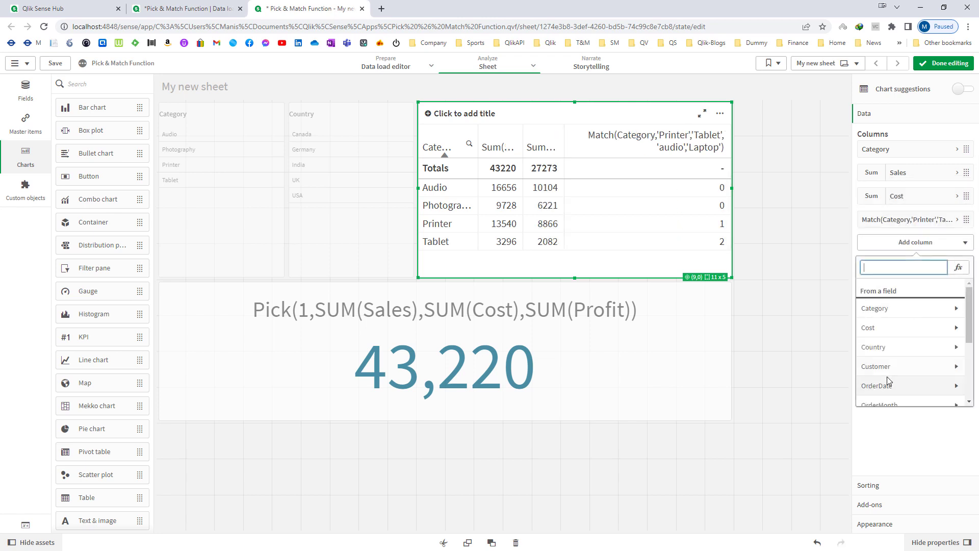
scroll(890, 380, "down", 5)
left_click(884, 383)
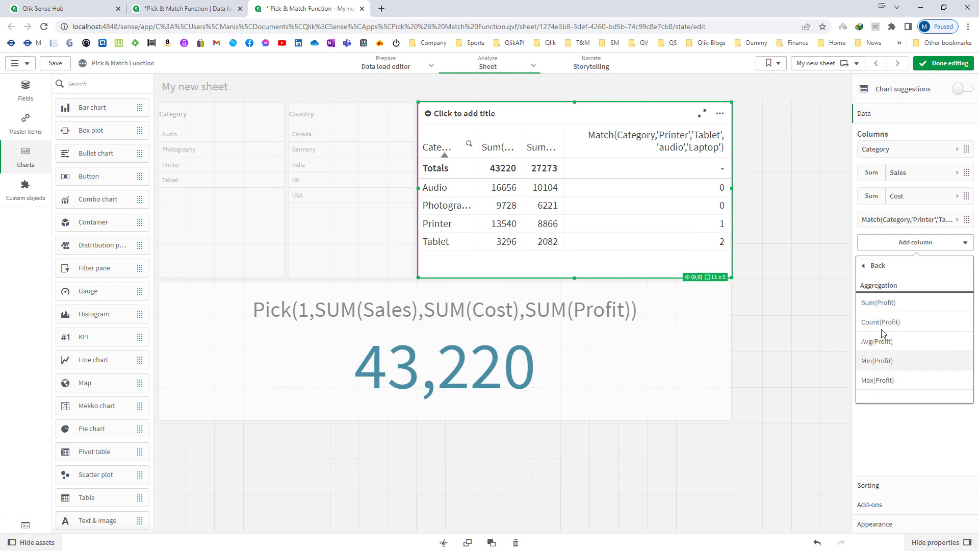
left_click(876, 303)
left_click_drag(898, 244, 901, 224)
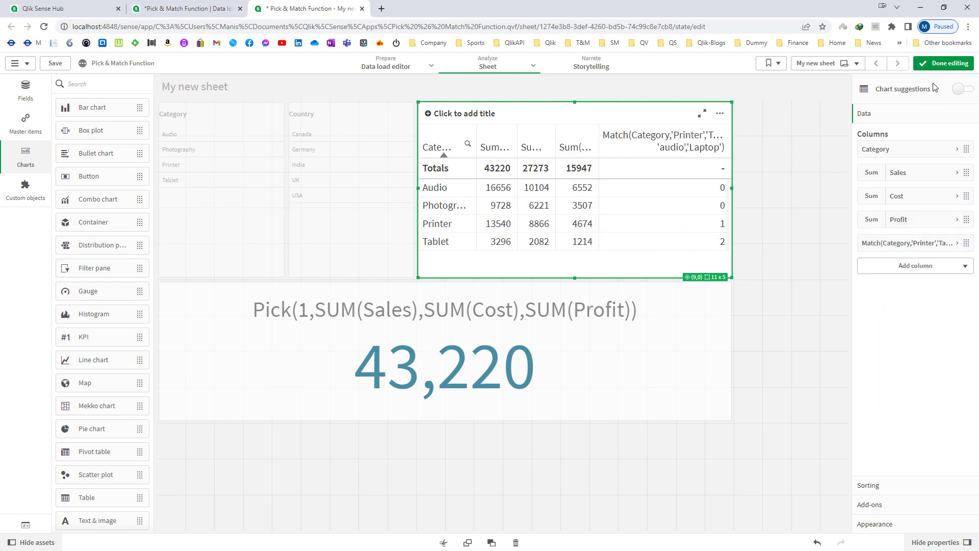
left_click(943, 63)
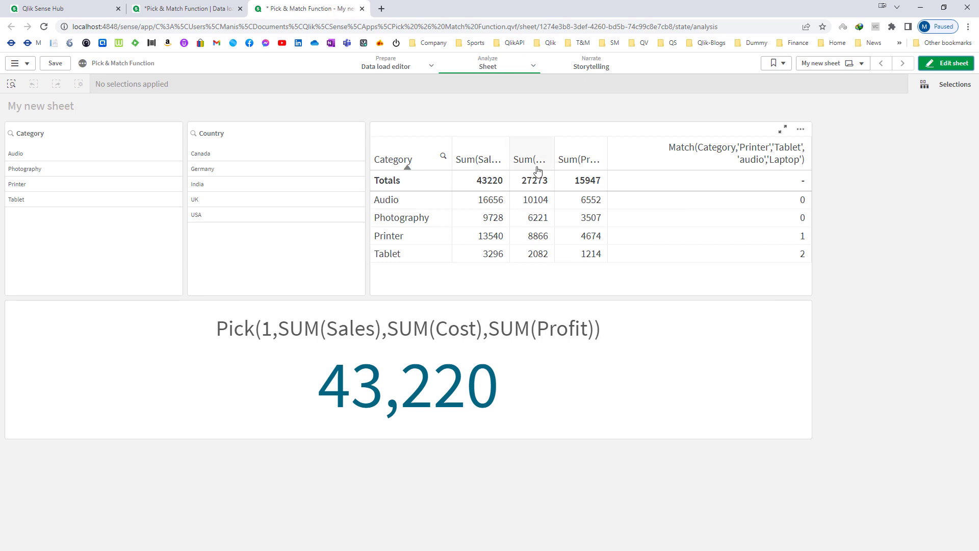
Step: Widen the Sum(Cost) column to show its full header, then reopen the KPI's expression for editing
left_click_drag(555, 159, 656, 159)
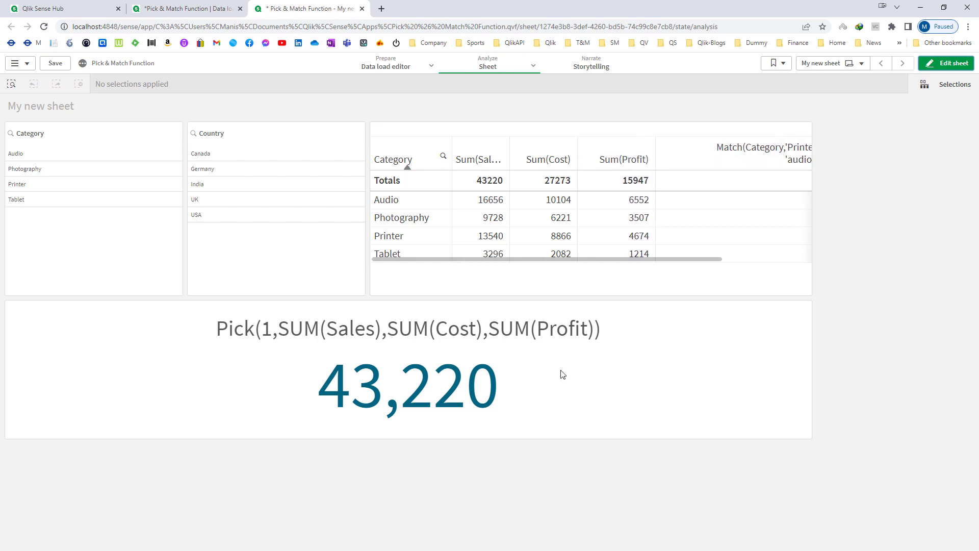
left_click(920, 62)
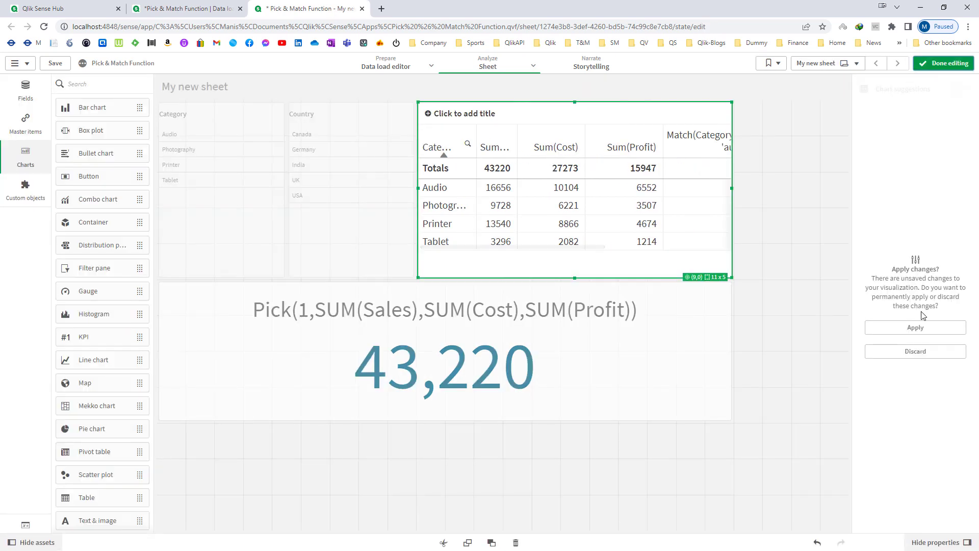
left_click(685, 369)
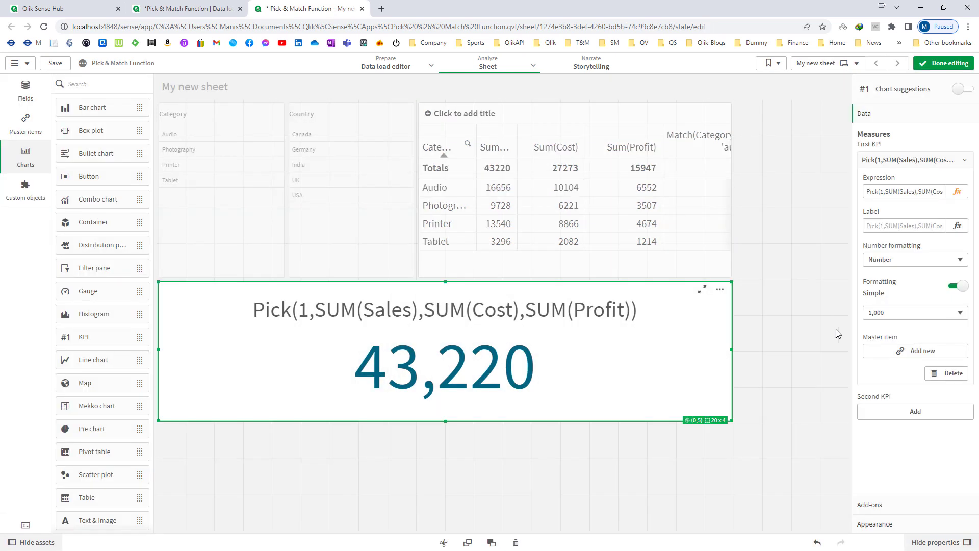
left_click(952, 192)
Step: Set the KPI's Pick position to 2 to show cost 27,273, then to 3 for profit 15,947
left_click(59, 94)
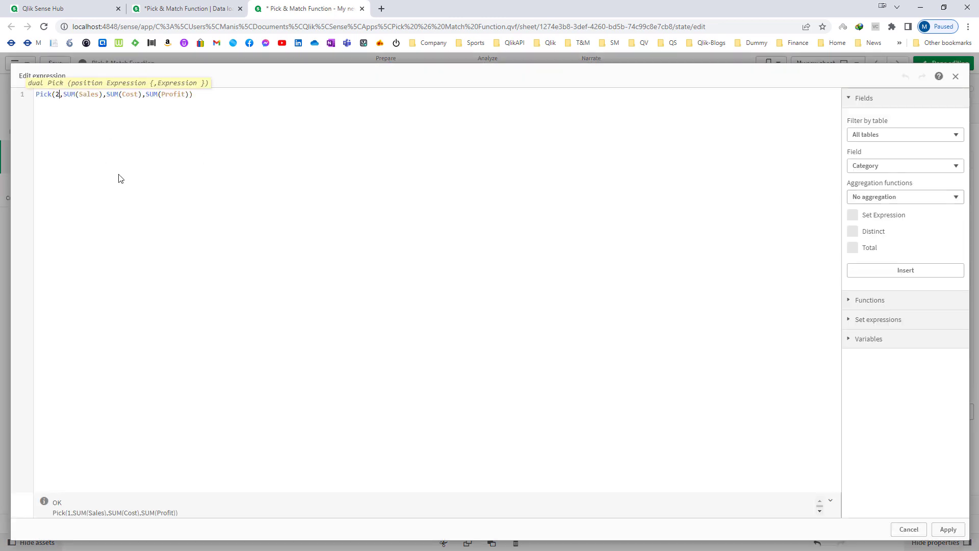
left_click(948, 529)
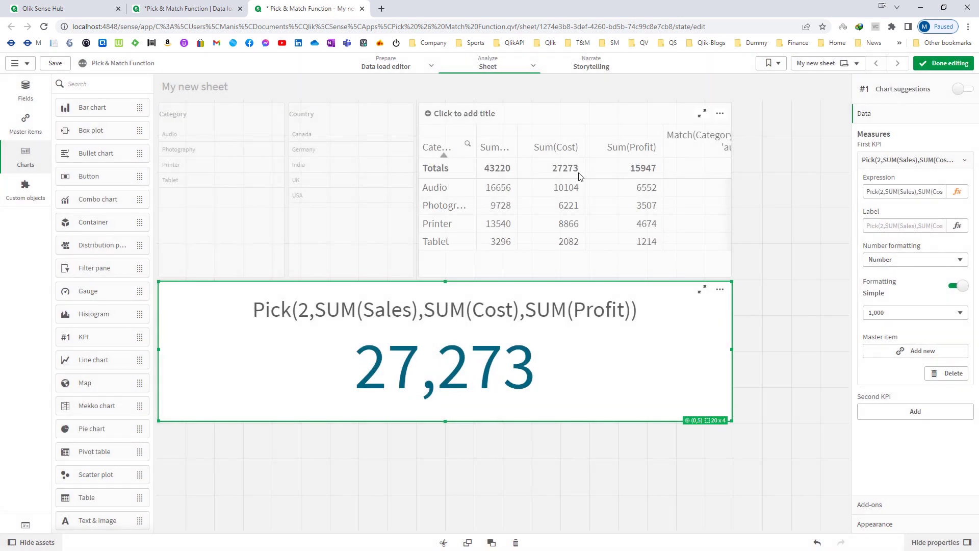
left_click(957, 192)
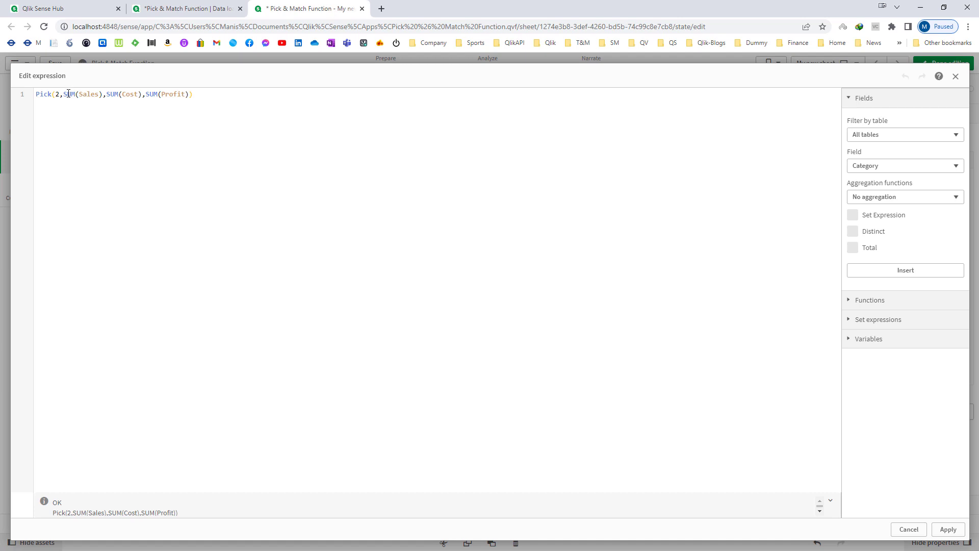
key("BackSpace")
type("3")
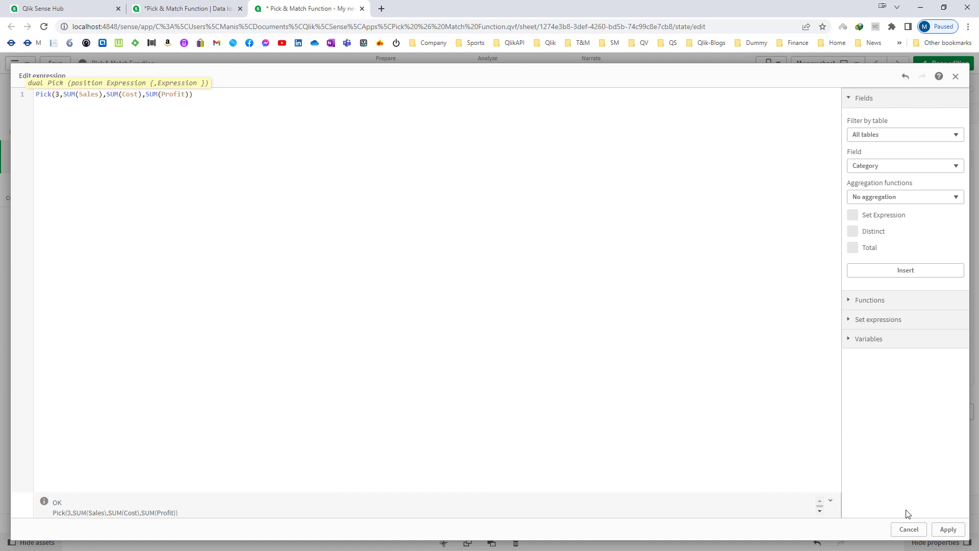
left_click(948, 529)
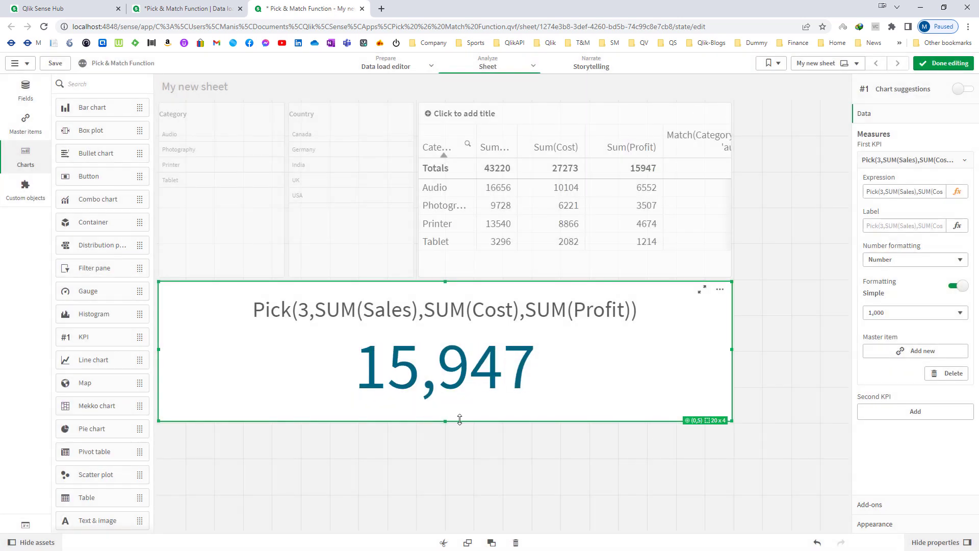
left_click(945, 63)
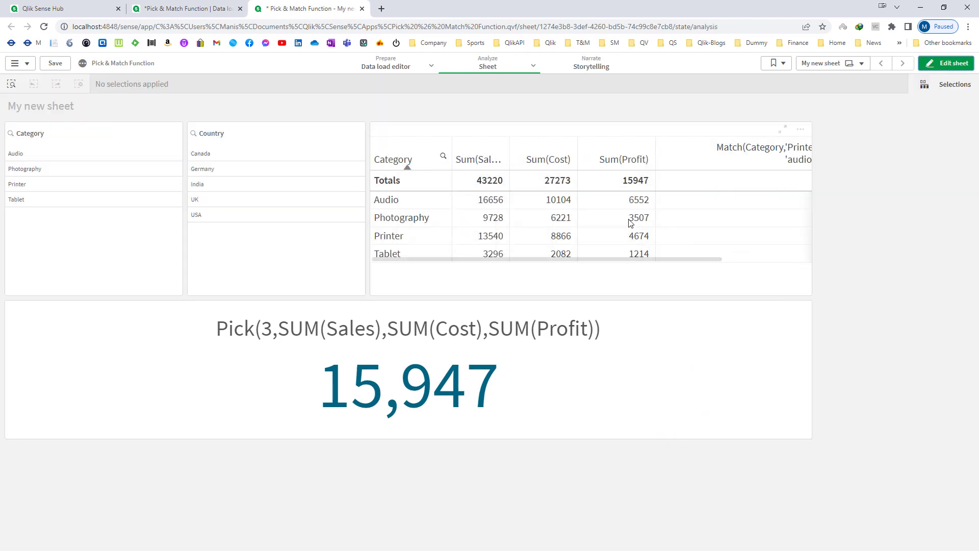